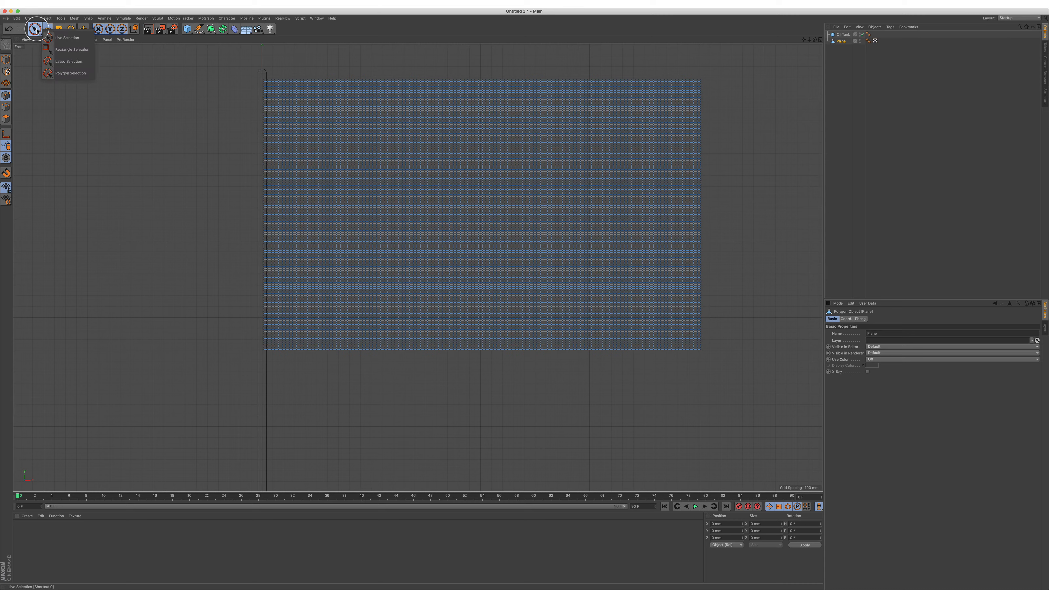
Step: Select the plane's points along the flagpole with Rectangle Selection and add a Cloth simulation tag to the plane
{"action": "left_click", "coordinate": [68, 50]}
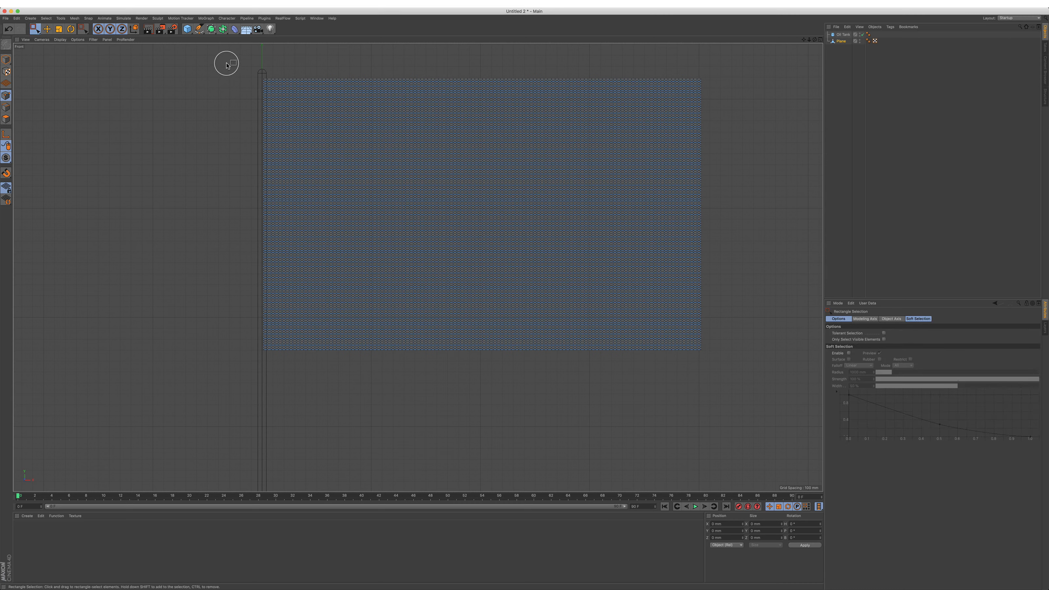
{"action": "left_click_drag", "start_coordinate": [259, 278], "coordinate": [266, 360]}
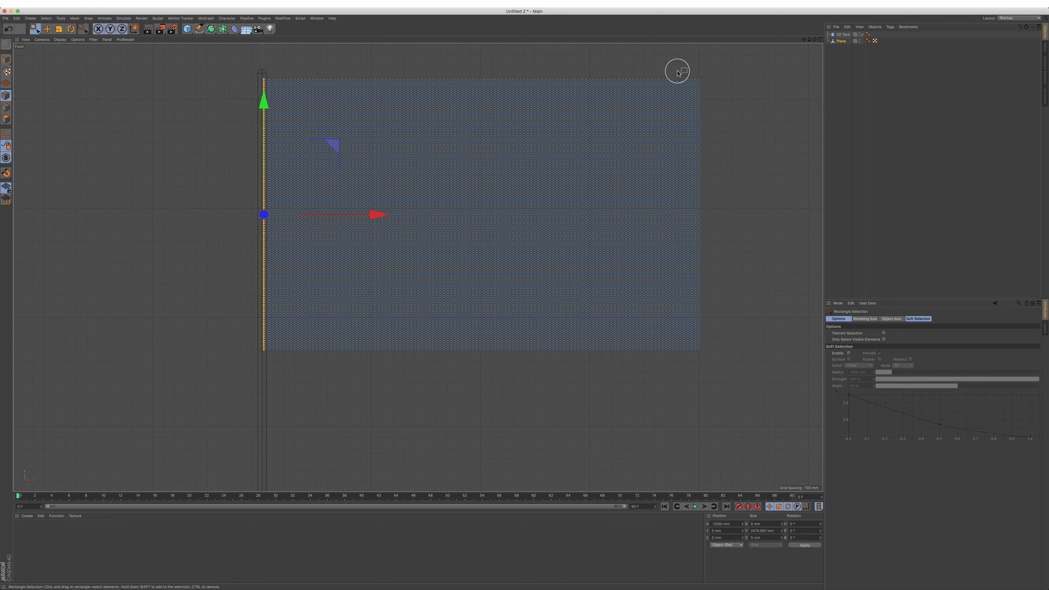
{"action": "left_click", "coordinate": [890, 27]}
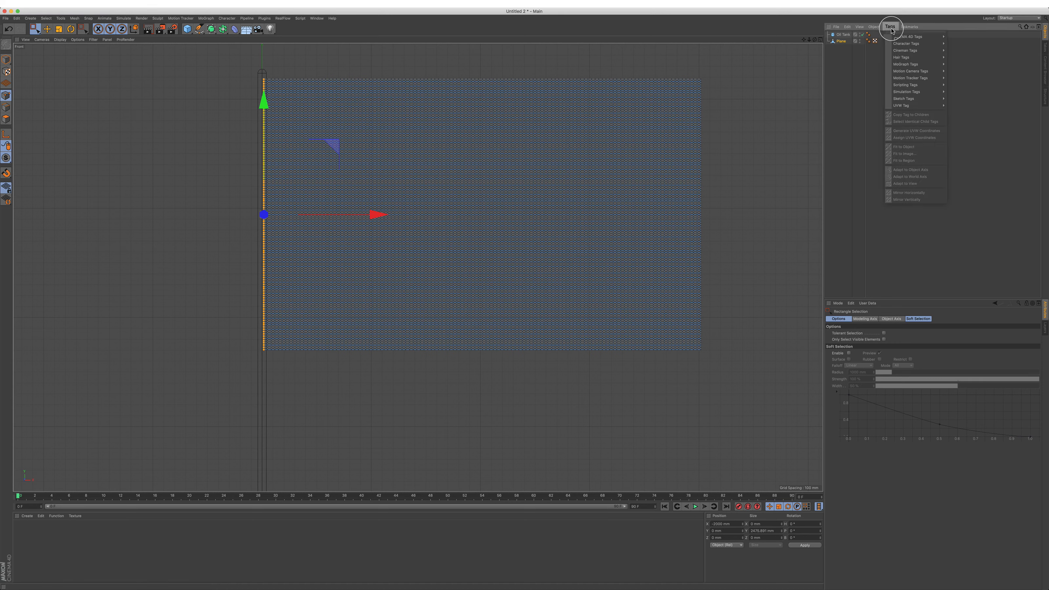
{"action": "mouse_move", "coordinate": [914, 94]}
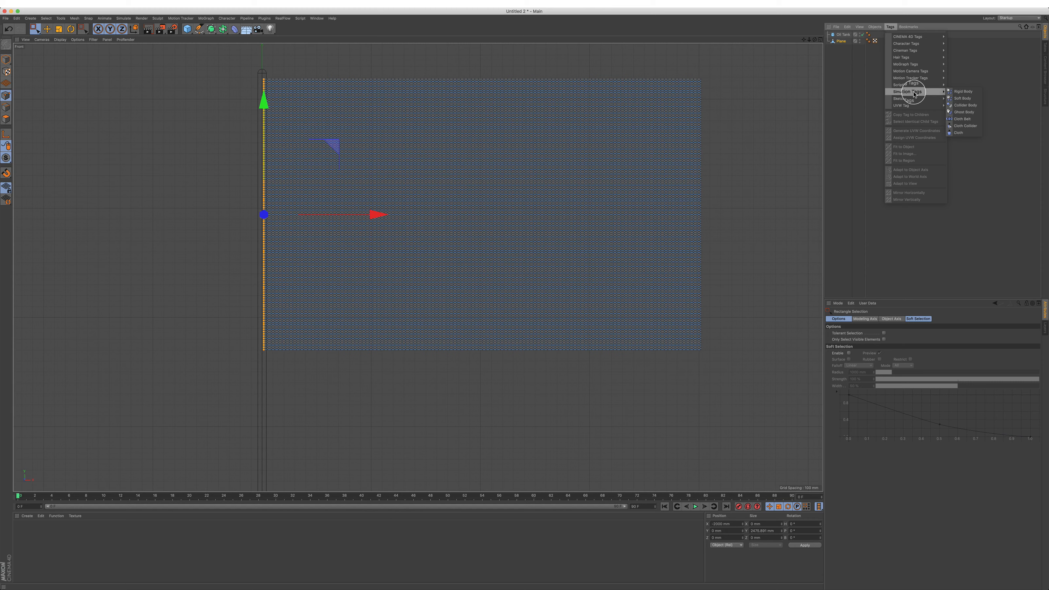
{"action": "left_click", "coordinate": [965, 134]}
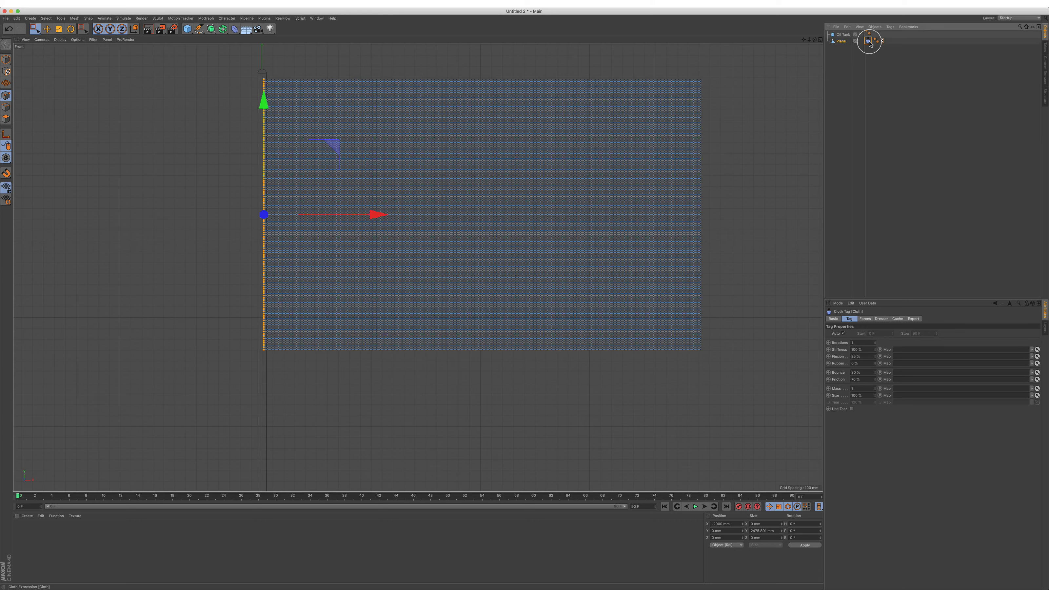
Step: Set the selected pole-side points as the cloth's fix points in its Dresser settings
{"action": "left_click", "coordinate": [865, 319]}
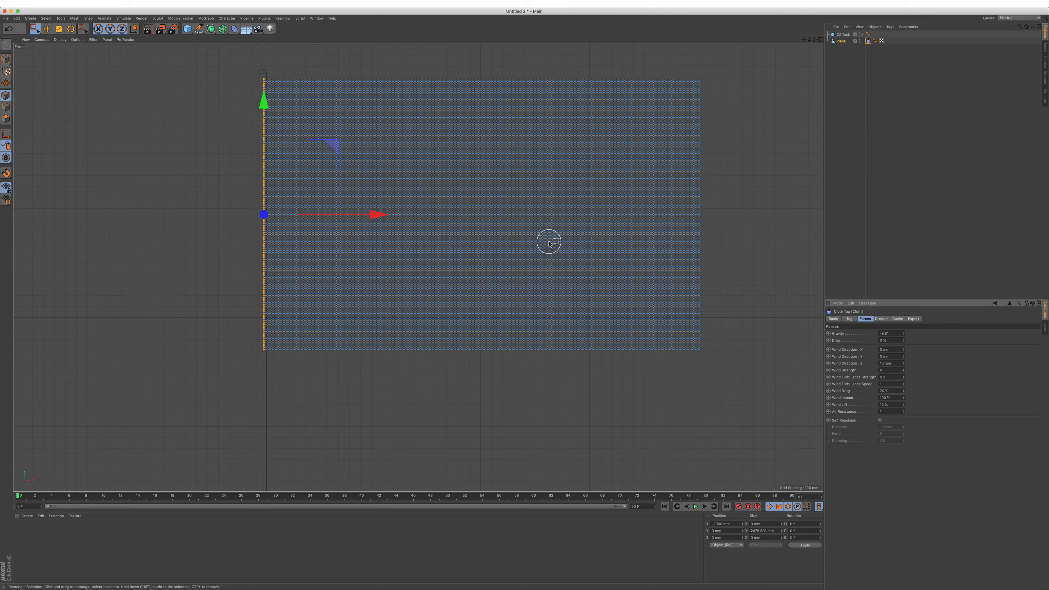
{"action": "scroll", "coordinate": [396, 241], "scroll_direction": "down", "scroll_amount": 5}
{"action": "scroll", "coordinate": [393, 259], "scroll_direction": "up", "scroll_amount": 5}
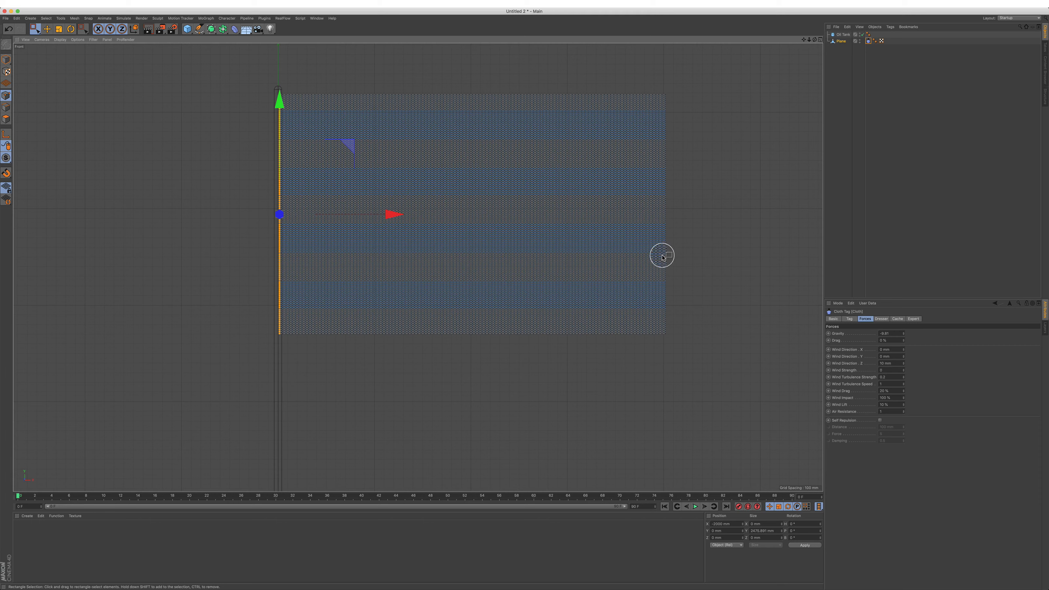
{"action": "left_click", "coordinate": [897, 319]}
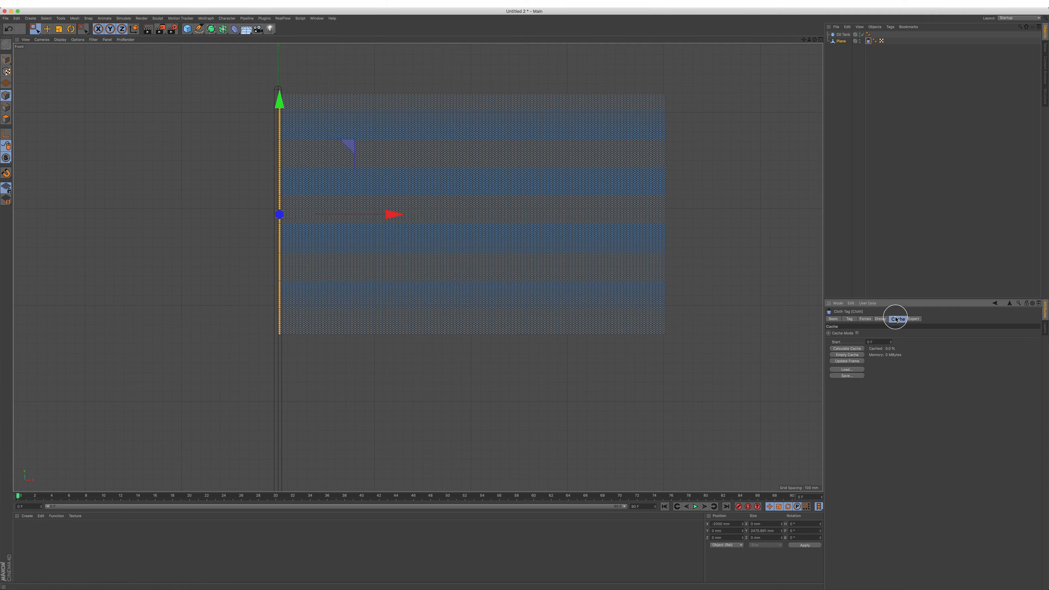
{"action": "left_click", "coordinate": [882, 319]}
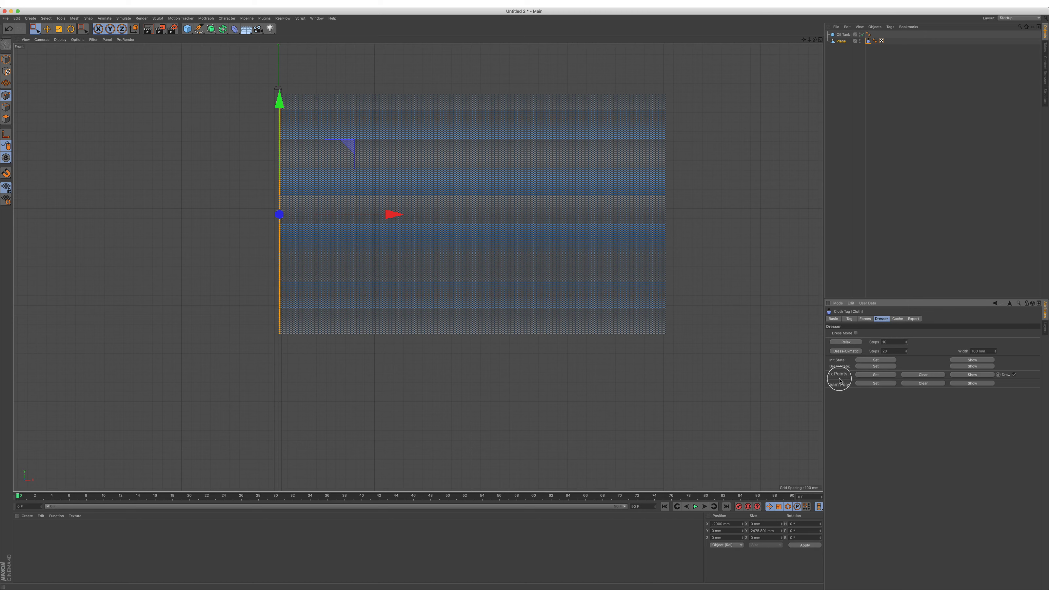
{"action": "left_click", "coordinate": [889, 377]}
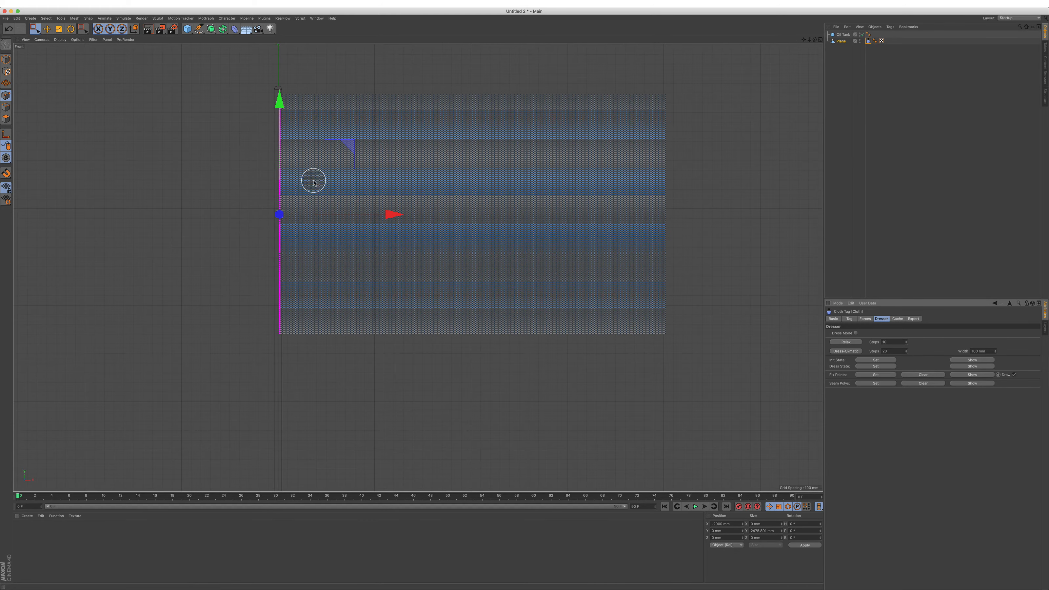
Step: Maximize the perspective view with the whole flag and pole framed, and switch to the Live Selection tool
{"action": "mouse_move", "coordinate": [326, 182]}
{"action": "right_mouse_down", "text": "alt"}
{"action": "mouse_move", "coordinate": [324, 225]}
{"action": "mouse_move", "coordinate": [332, 160]}
{"action": "mouse_move", "coordinate": [321, 186]}
{"action": "right_mouse_up", "text": "alt"}
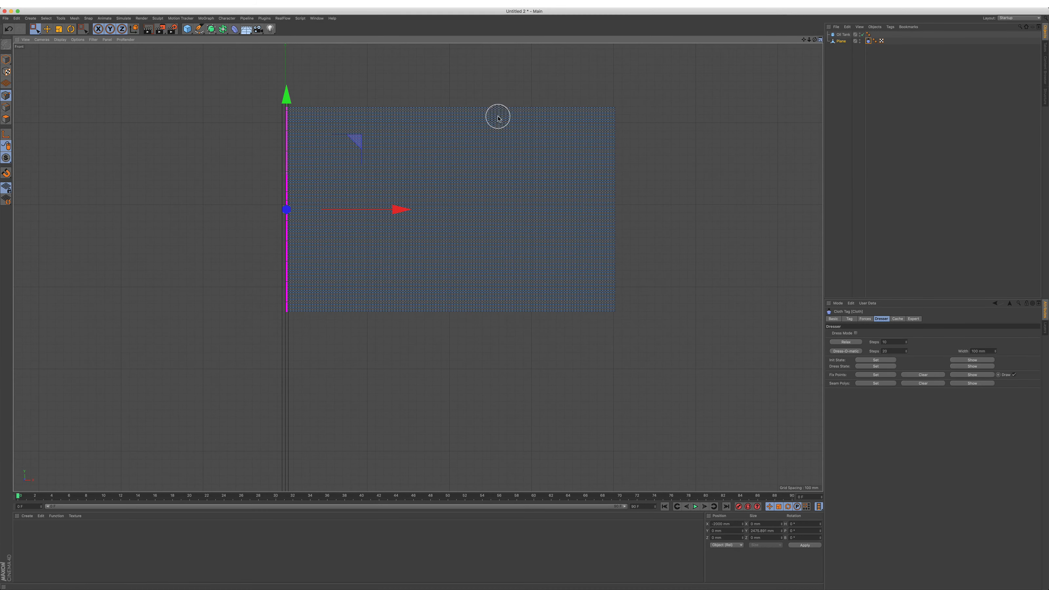
{"action": "middle_click", "coordinate": [440, 121]}
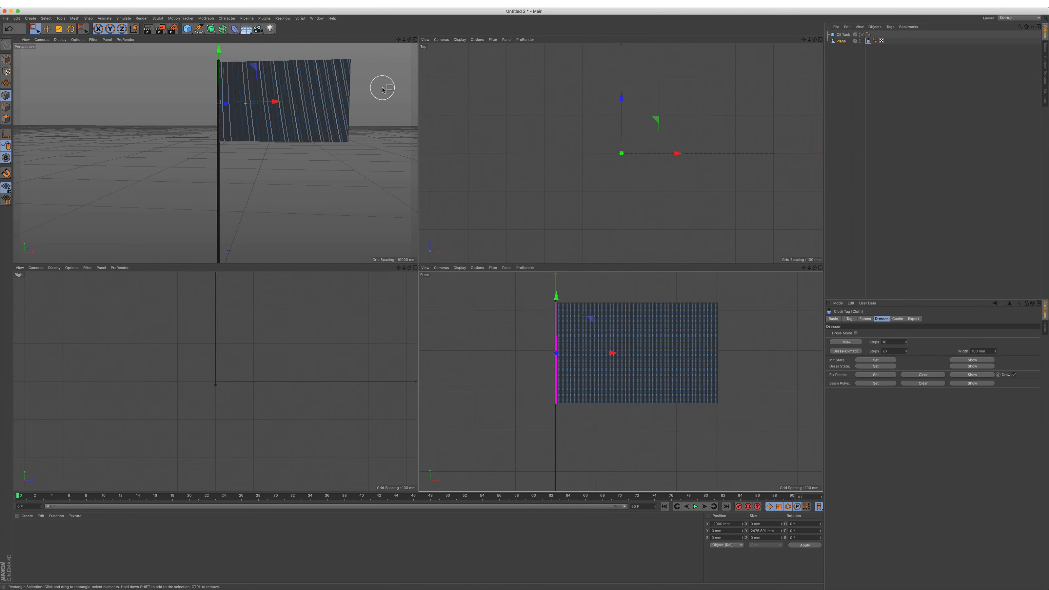
{"action": "left_click", "coordinate": [416, 40]}
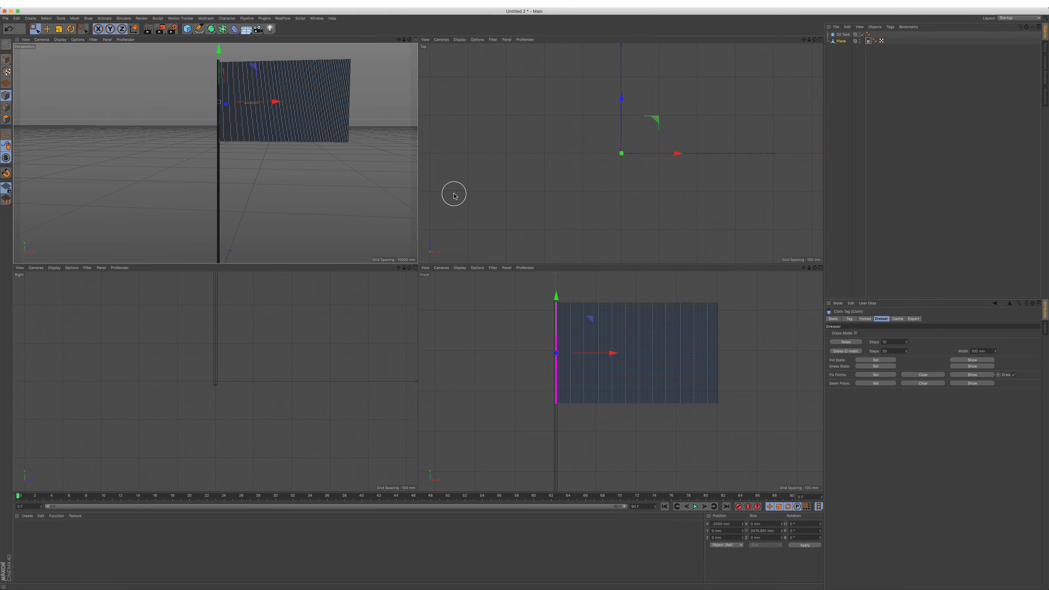
{"action": "key", "text": "F1"}
{"action": "scroll", "coordinate": [481, 215], "scroll_direction": "down", "scroll_amount": 3}
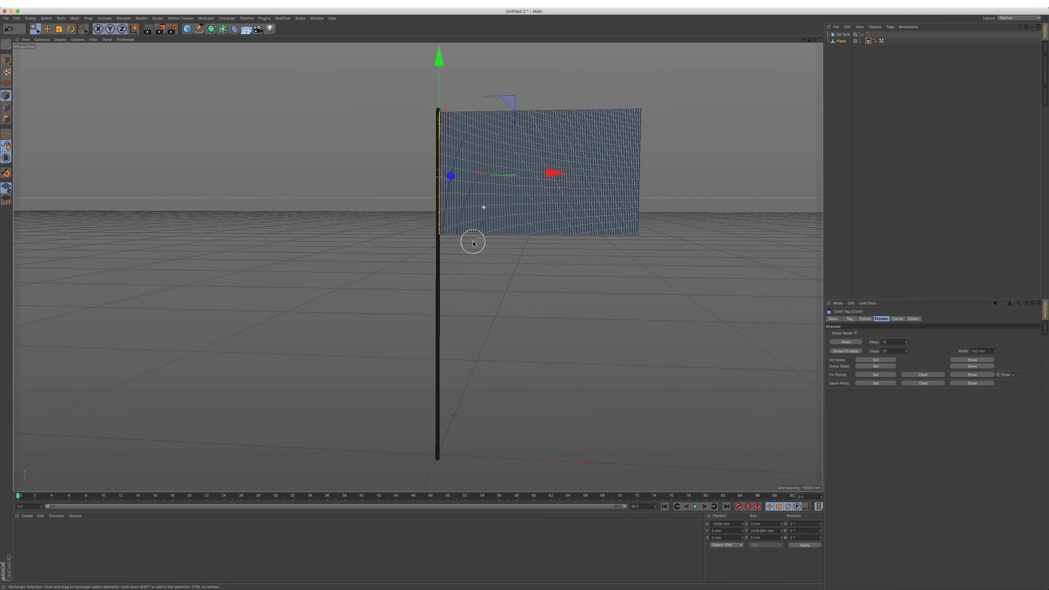
{"action": "left_click_drag", "start_coordinate": [426, 214], "coordinate": [425, 223], "text": "alt"}
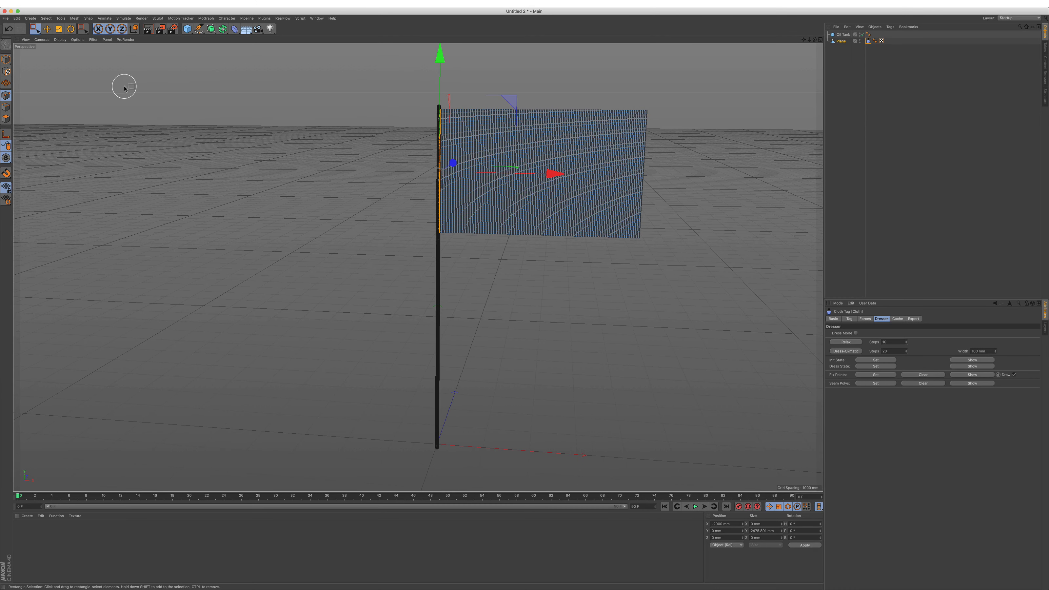
{"action": "left_click_drag", "start_coordinate": [33, 27], "coordinate": [73, 37]}
{"action": "scroll", "coordinate": [515, 272], "scroll_direction": "down", "scroll_amount": 3}
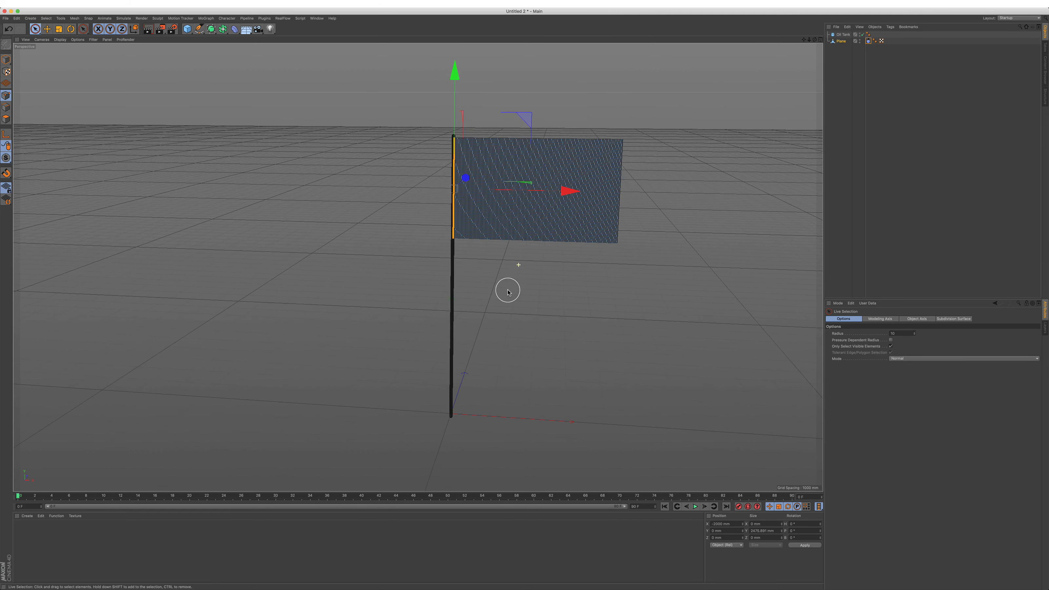
{"action": "middle_click_drag", "start_coordinate": [480, 258], "coordinate": [440, 231], "text": "alt"}
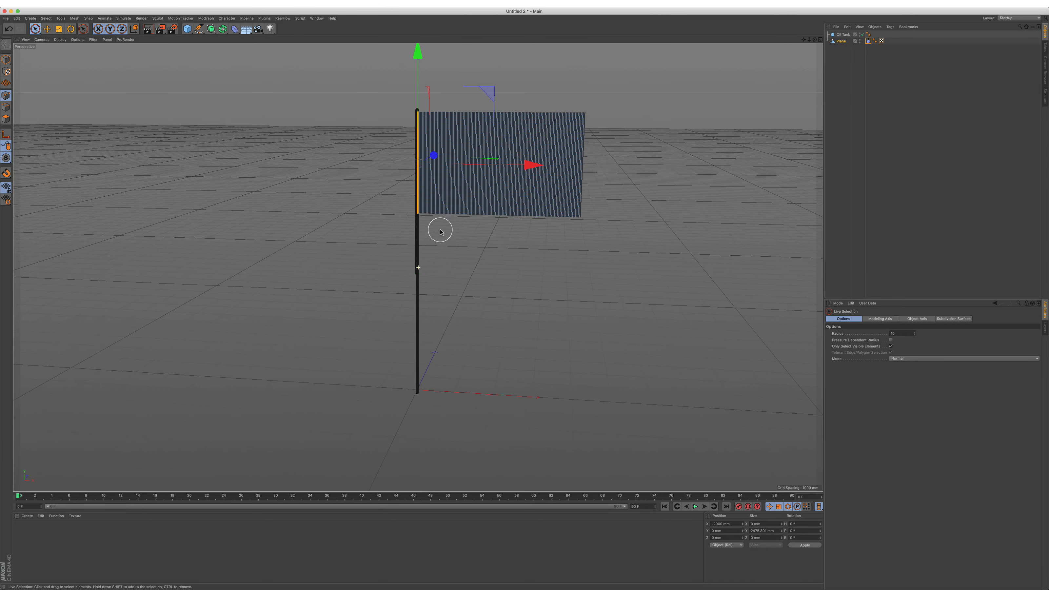
Step: Extend the timeline and its visible range to 1000 frames, play the cloth simulation and return to the first frame
{"action": "left_click", "coordinate": [648, 505]}
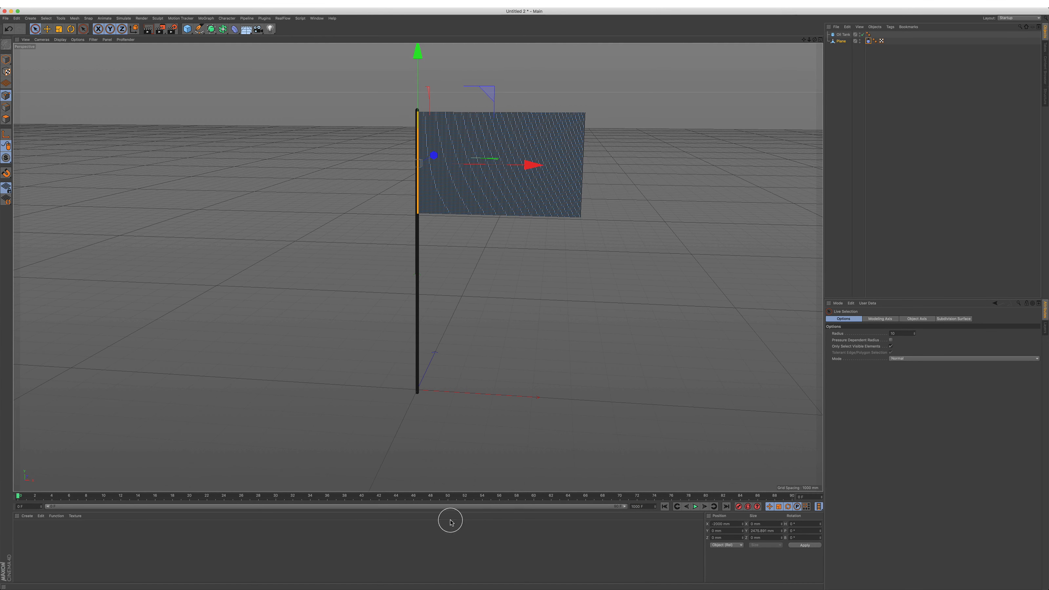
{"action": "left_click_drag", "start_coordinate": [104, 508], "coordinate": [626, 506]}
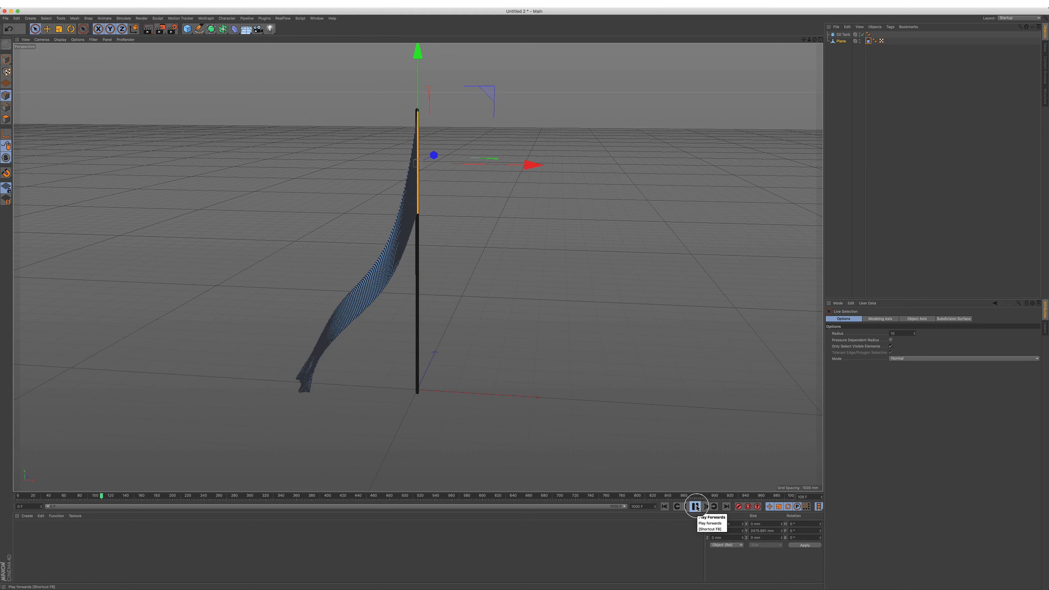
{"action": "left_click", "coordinate": [696, 506]}
{"action": "left_click", "coordinate": [665, 506]}
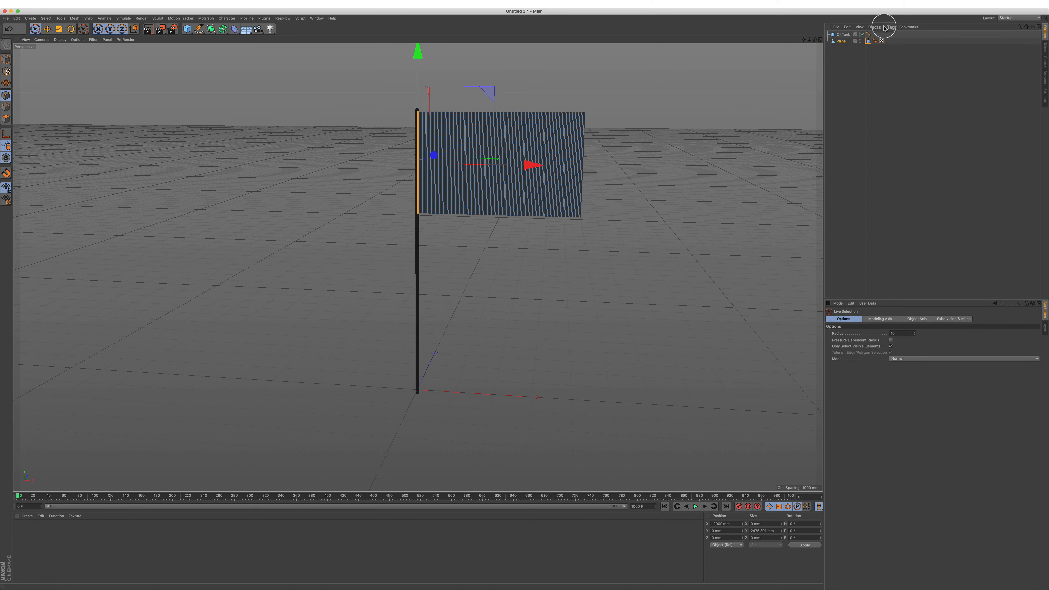
Step: Set the Cloth tag's gravity to 1 and play the simulation
{"action": "left_click", "coordinate": [869, 41]}
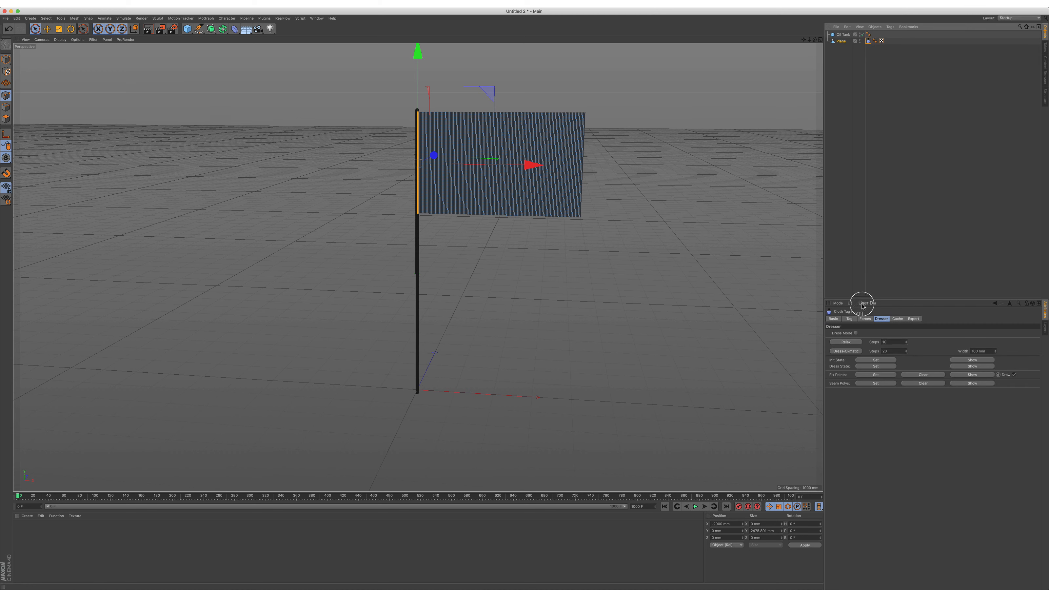
{"action": "left_click", "coordinate": [880, 319]}
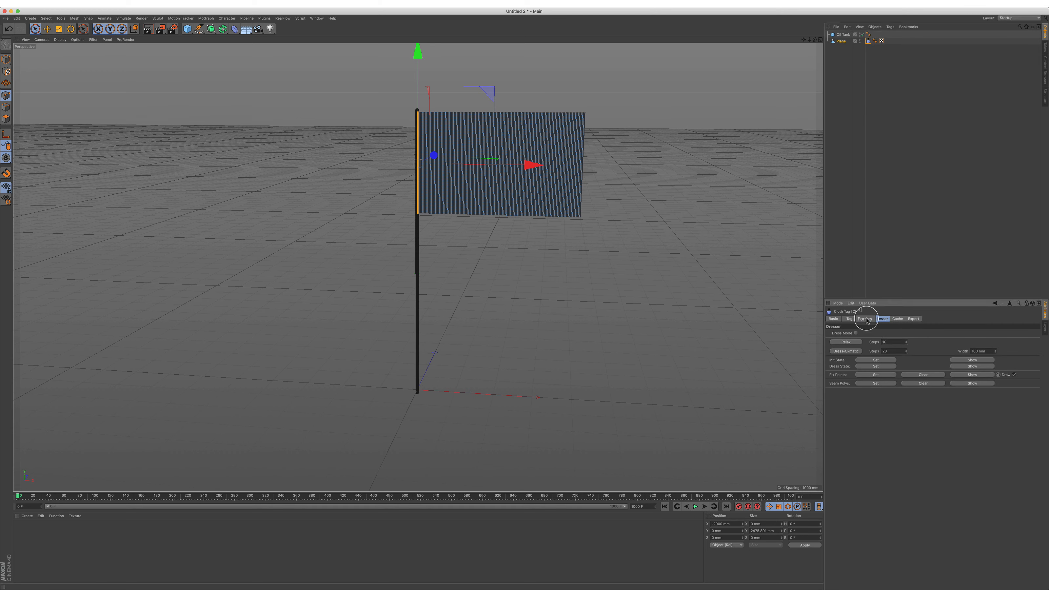
{"action": "left_click", "coordinate": [865, 319]}
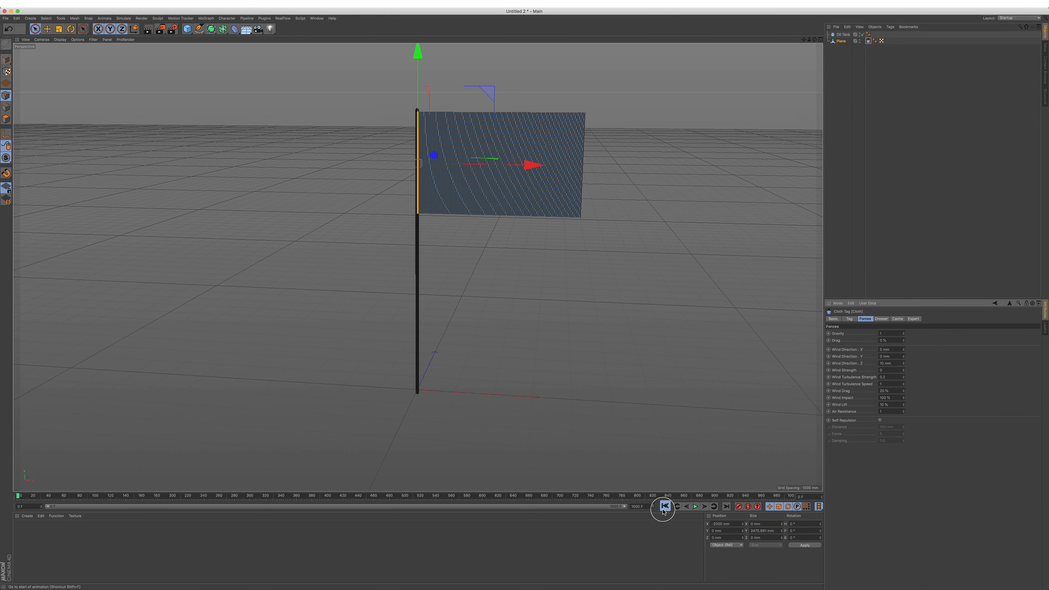
{"action": "left_click", "coordinate": [694, 508]}
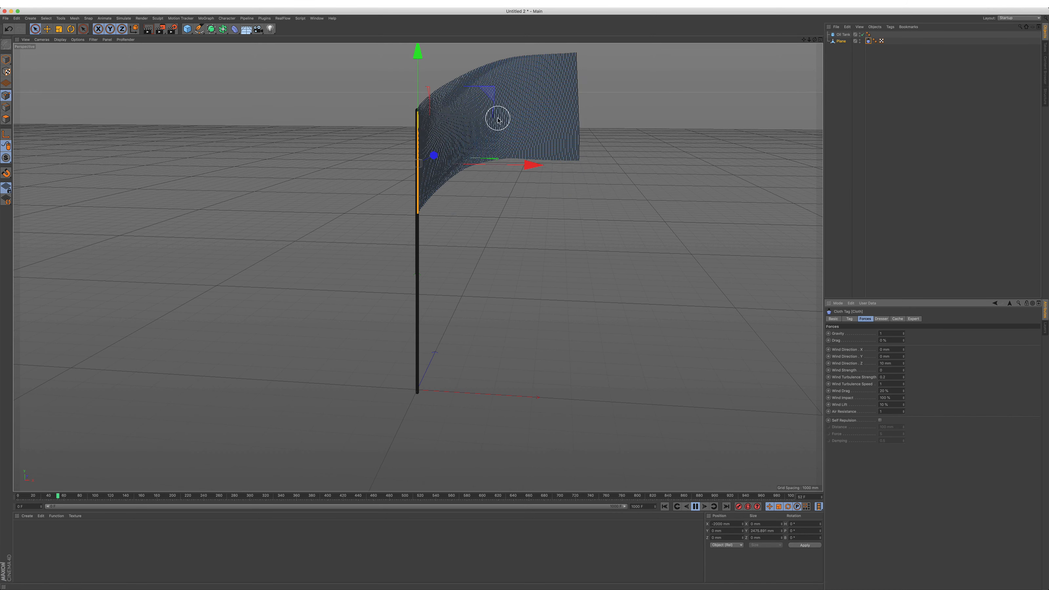
{"action": "scroll", "coordinate": [499, 118], "scroll_direction": "up", "scroll_amount": 3}
{"action": "scroll", "coordinate": [478, 178], "scroll_direction": "up", "scroll_amount": 3}
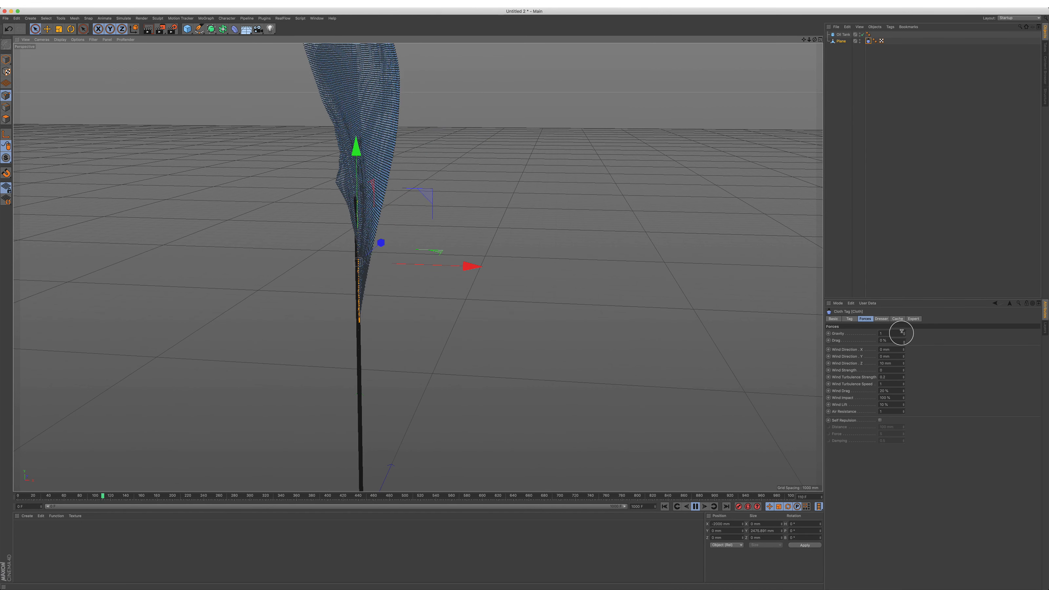
Step: Set the cloth's Z wind direction to 0 mm and its wind strength to 15
{"action": "left_click", "coordinate": [886, 364]}
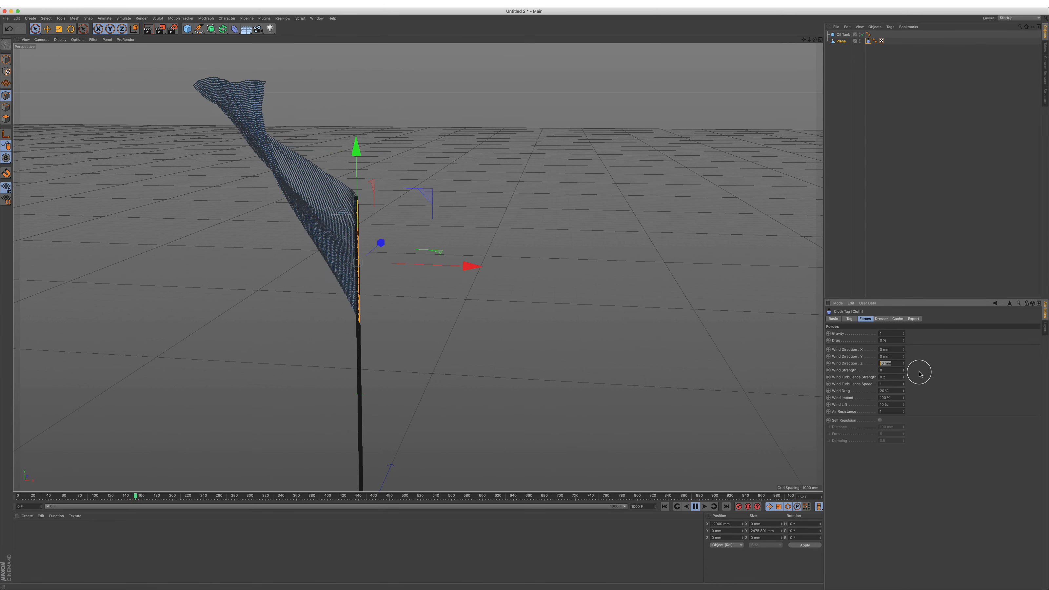
{"action": "type", "text": "0"}
{"action": "key", "text": "Return"}
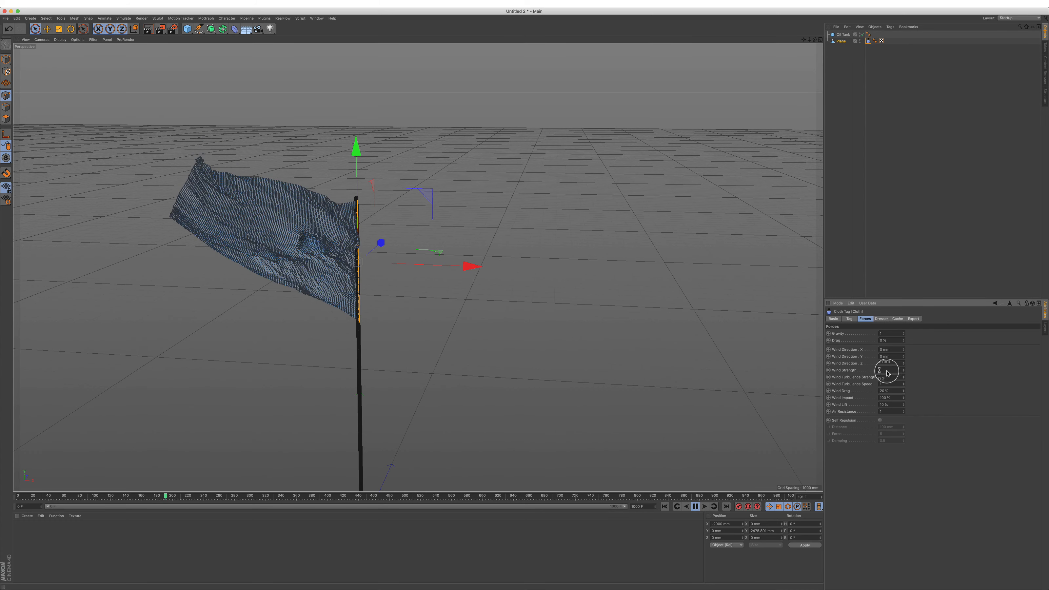
{"action": "left_click", "coordinate": [901, 370]}
{"action": "type", "text": "15"}
{"action": "key", "text": "Return"}
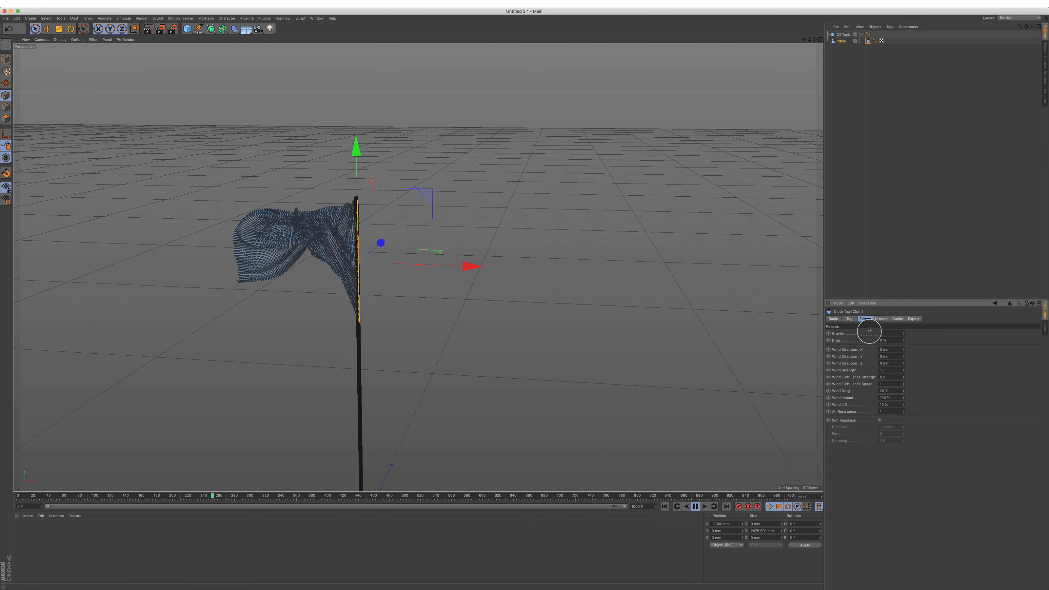
Step: Lower the cloth's gravity to a slightly negative value, replay the simulation from the start and stop it
{"action": "left_click_drag", "start_coordinate": [879, 333], "coordinate": [902, 333]}
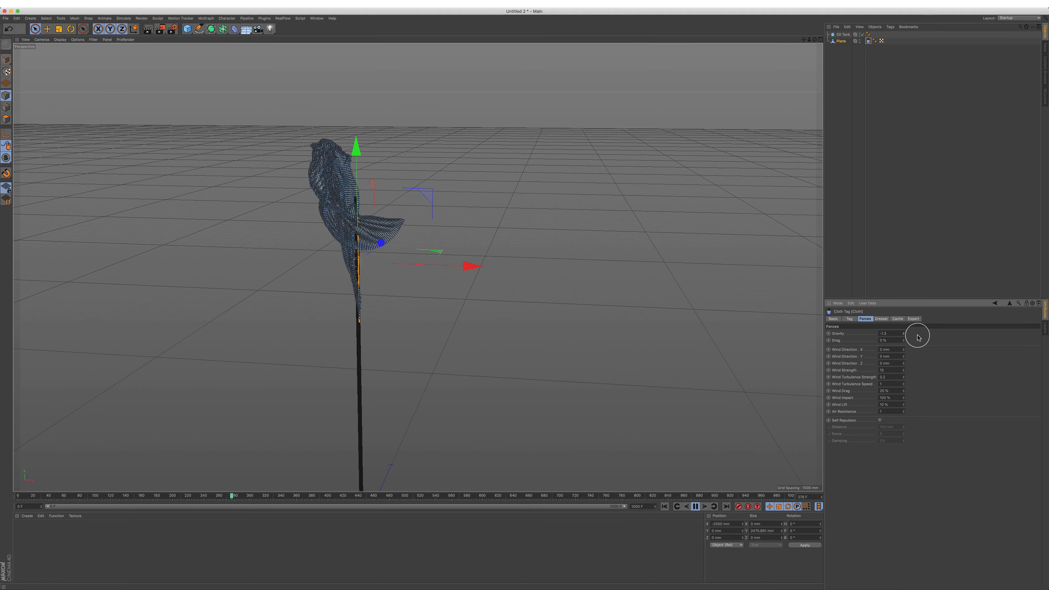
{"action": "left_click", "coordinate": [666, 507]}
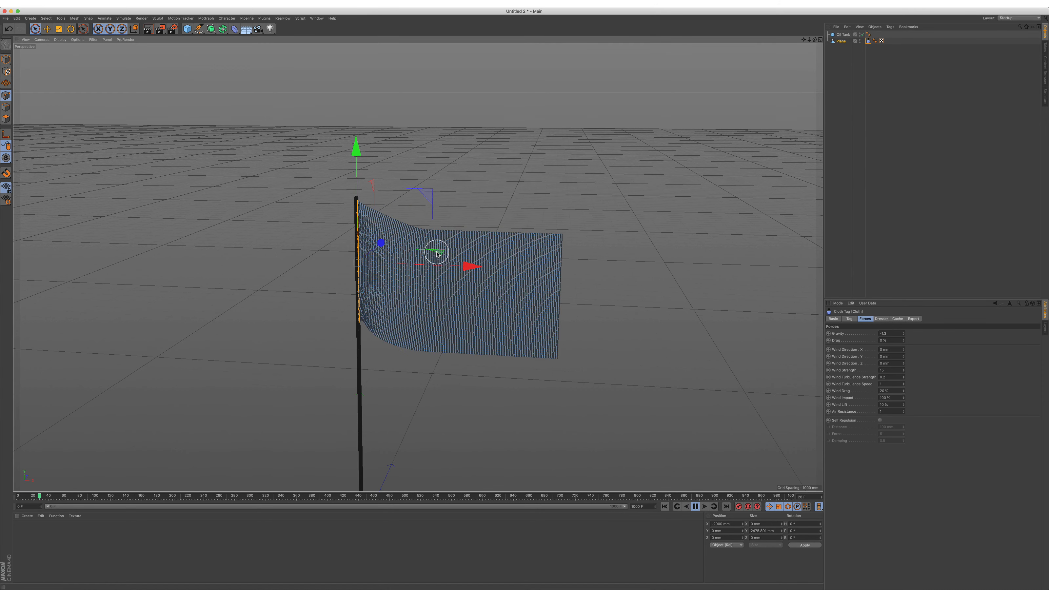
{"action": "scroll", "coordinate": [436, 251], "scroll_direction": "down", "scroll_amount": 1}
{"action": "left_click_drag", "start_coordinate": [422, 308], "coordinate": [451, 216], "text": "alt"}
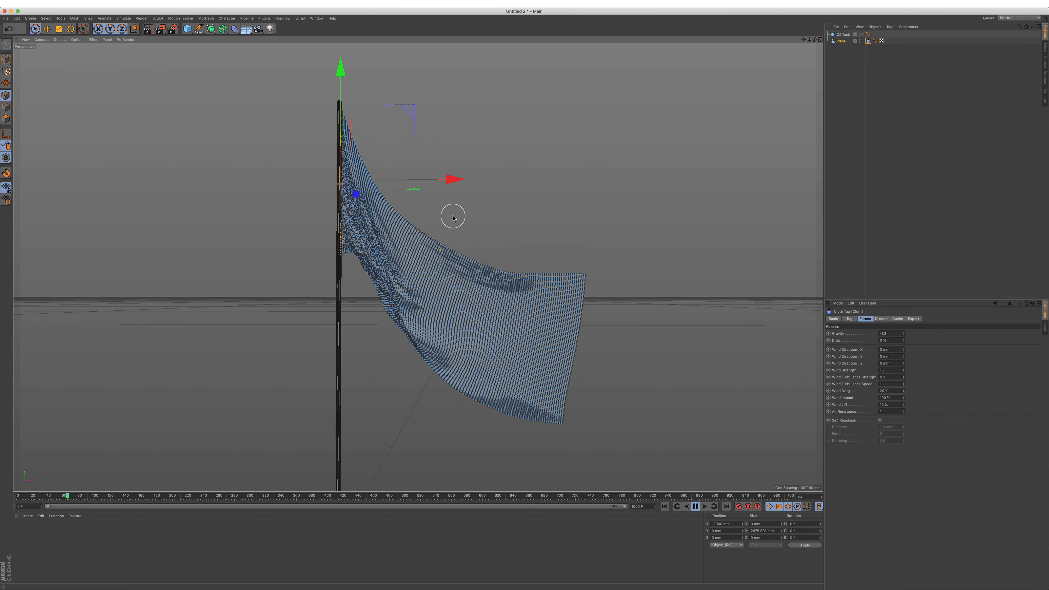
{"action": "left_click", "coordinate": [695, 507]}
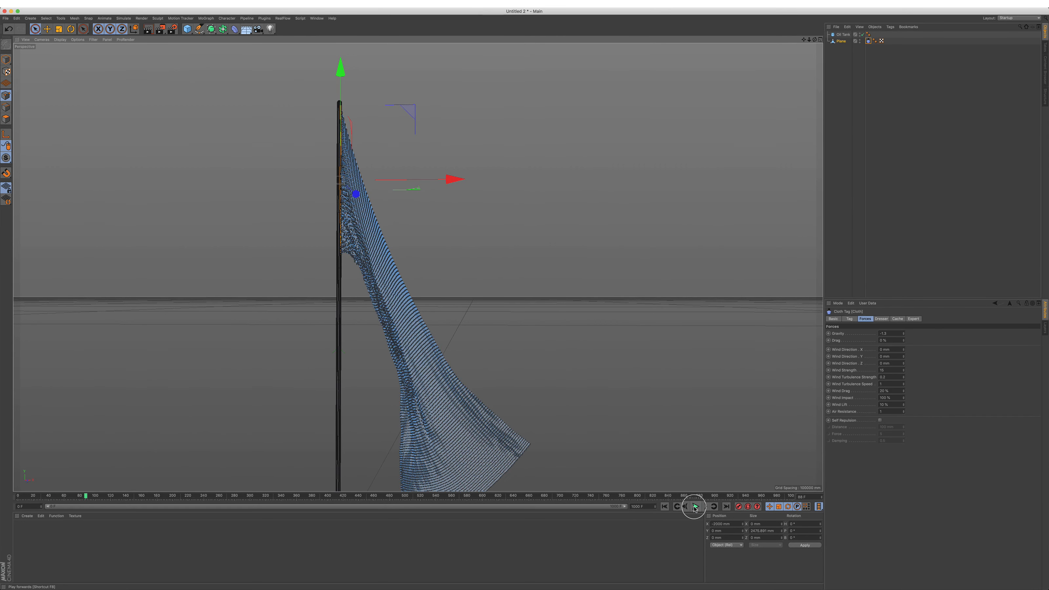
Step: Set the Cloth tag's iterations to 4 and replay the simulation from the first frame
{"action": "left_click", "coordinate": [903, 333]}
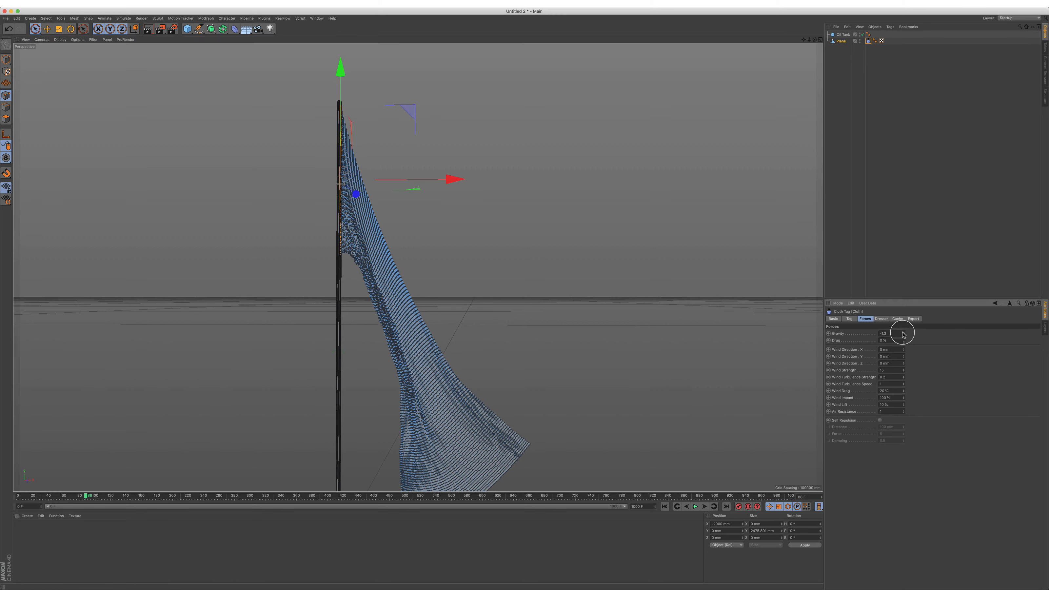
{"action": "left_click", "coordinate": [902, 333]}
{"action": "left_click", "coordinate": [902, 333]}
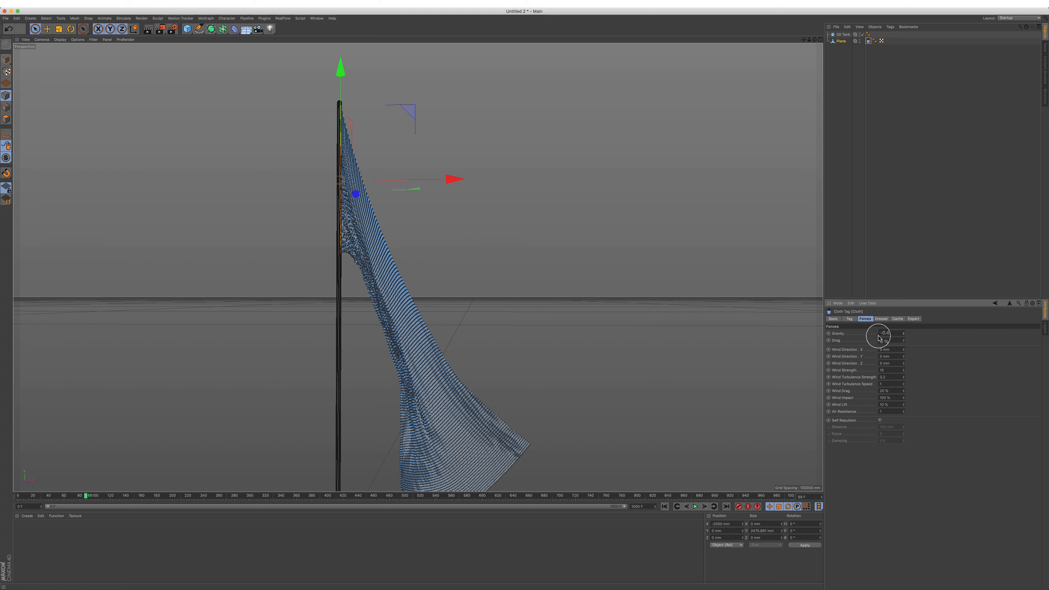
{"action": "left_click", "coordinate": [903, 340]}
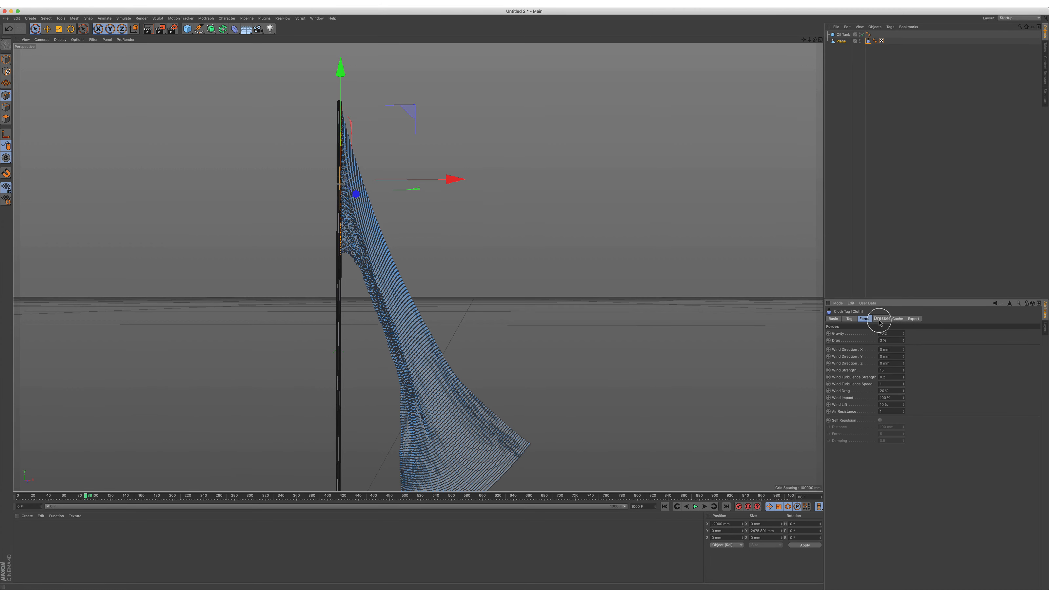
{"action": "left_click", "coordinate": [850, 318]}
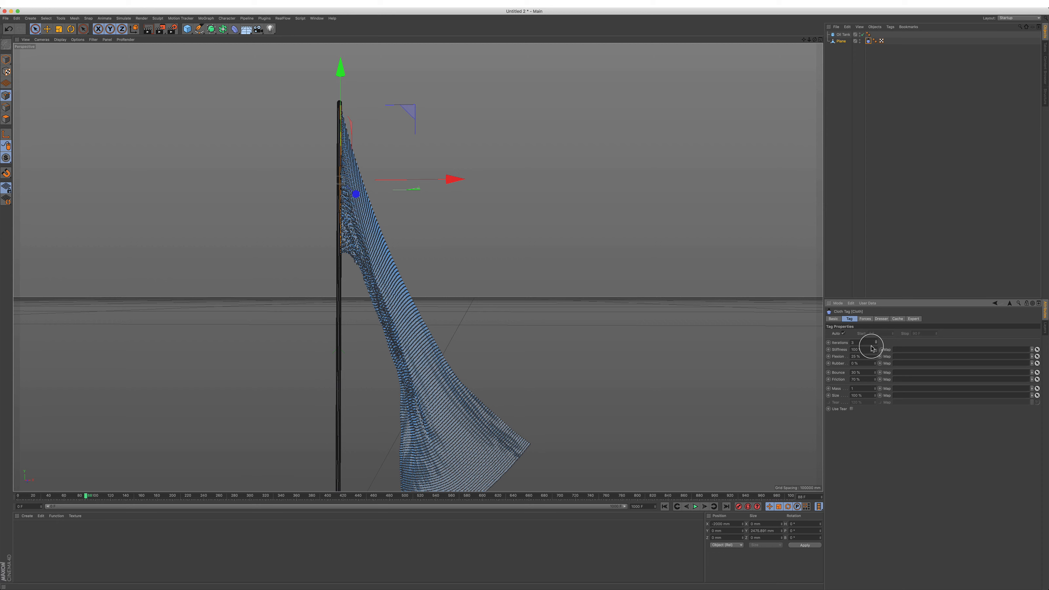
{"action": "left_click", "coordinate": [664, 507]}
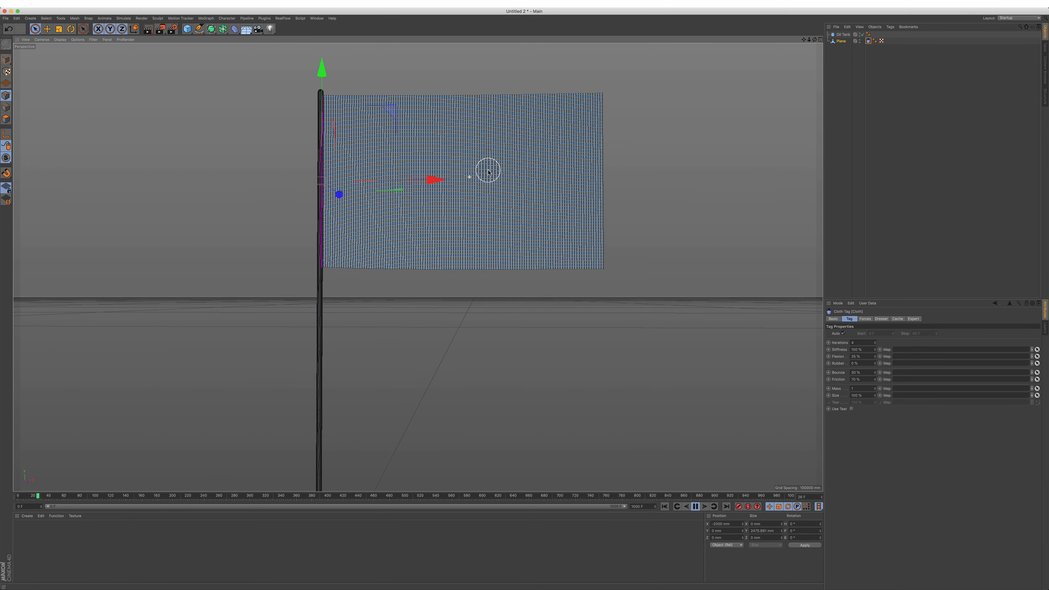
{"action": "left_click_drag", "start_coordinate": [479, 190], "coordinate": [442, 180], "text": "alt"}
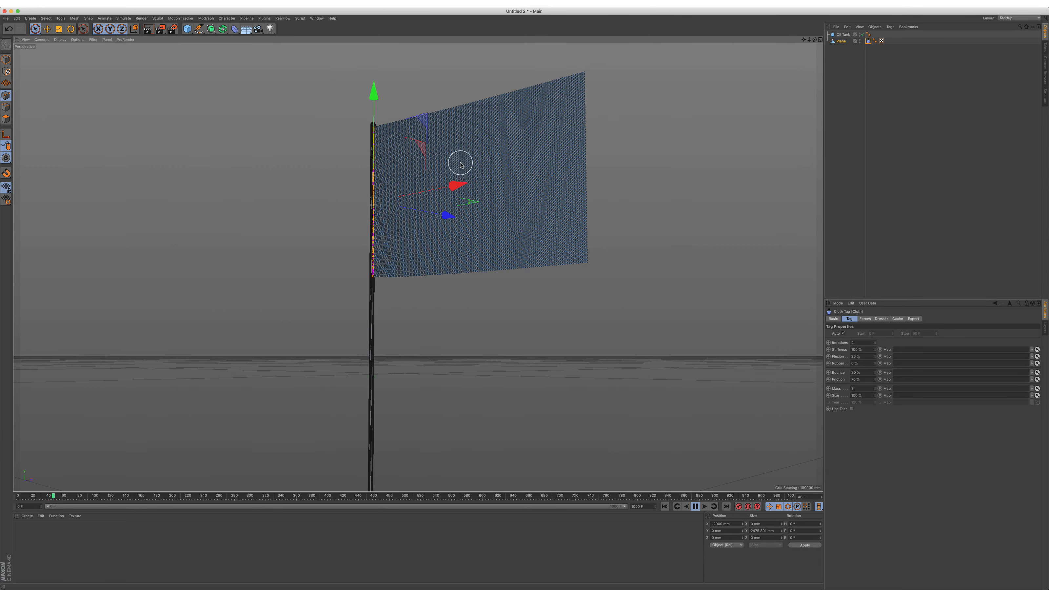
Step: Lower the Cloth tag's iterations while the simulation is playing
{"action": "right_click_drag", "start_coordinate": [460, 163], "coordinate": [489, 116], "text": "alt"}
{"action": "middle_click_drag", "start_coordinate": [545, 182], "coordinate": [522, 216], "text": "alt"}
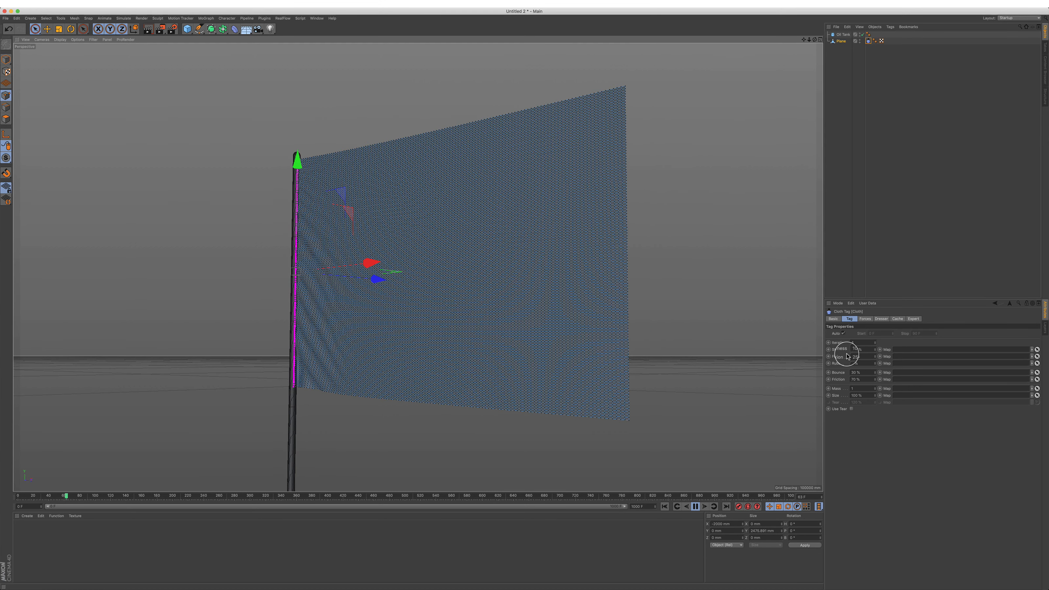
{"action": "left_click", "coordinate": [876, 345]}
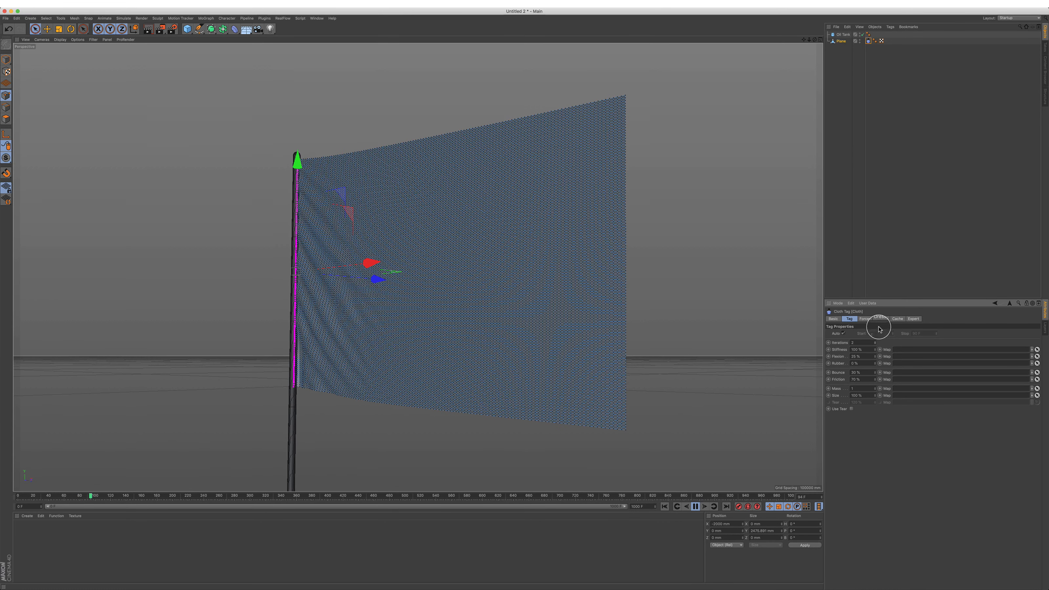
Step: Set the cloth's X wind direction to 40 mm in the Cloth tag's forces
{"action": "left_click", "coordinate": [866, 321]}
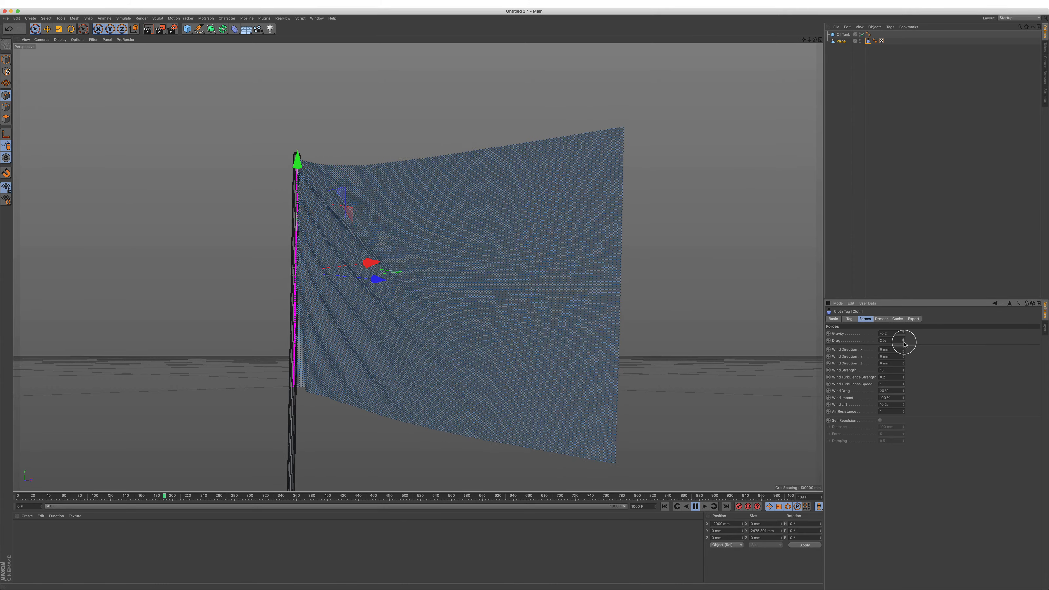
{"action": "left_click", "coordinate": [893, 349]}
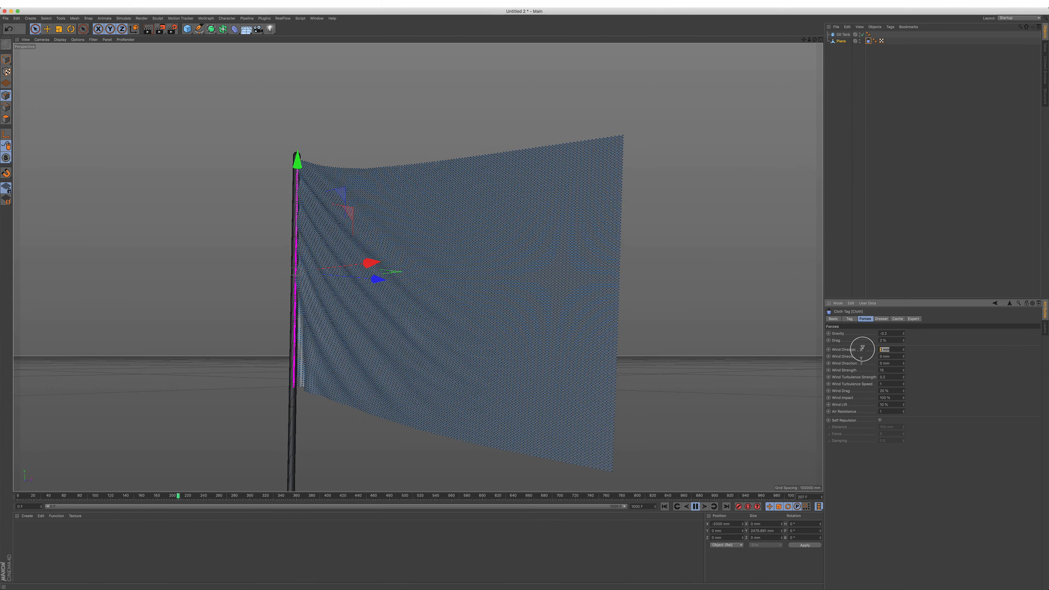
{"action": "type", "text": "40"}
{"action": "key", "text": "Return"}
Step: Raise the cloth's air resistance to slightly above 4 while the simulation is playing
{"action": "left_click_drag", "start_coordinate": [554, 248], "coordinate": [499, 304], "text": "alt"}
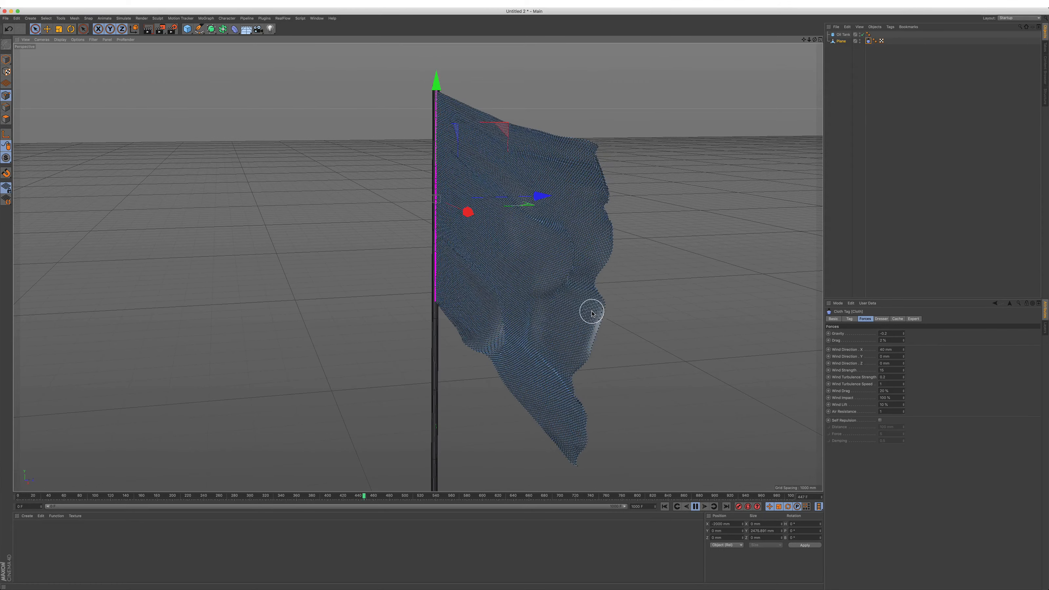
{"action": "mouse_move", "coordinate": [592, 313]}
{"action": "left_mouse_down", "text": "alt"}
{"action": "mouse_move", "coordinate": [569, 316]}
{"action": "mouse_move", "coordinate": [597, 316]}
{"action": "mouse_move", "coordinate": [585, 313]}
{"action": "left_mouse_up", "text": "alt"}
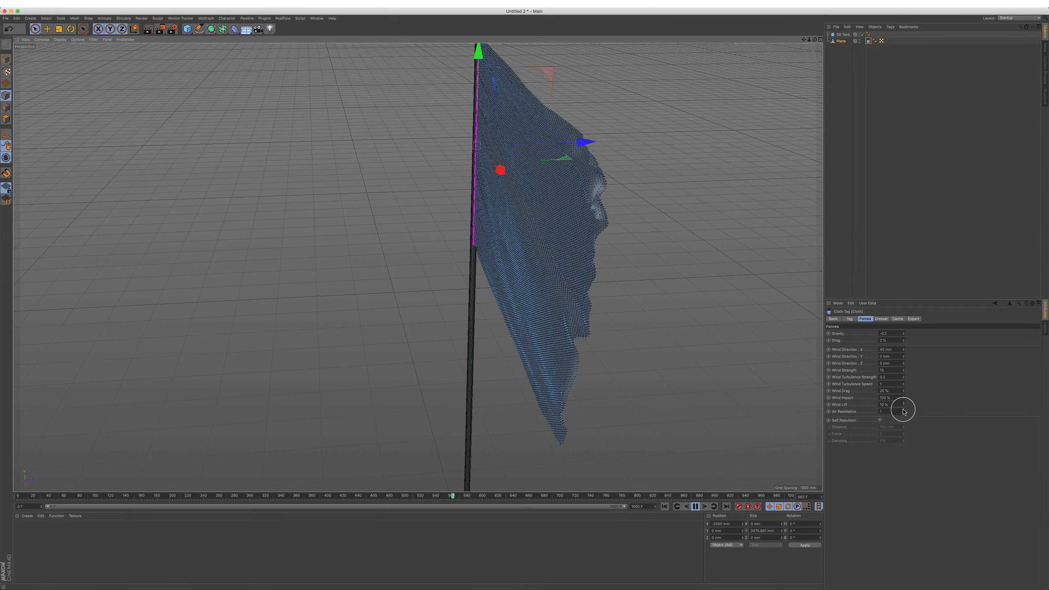
{"action": "left_click_drag", "start_coordinate": [903, 411], "coordinate": [903, 409]}
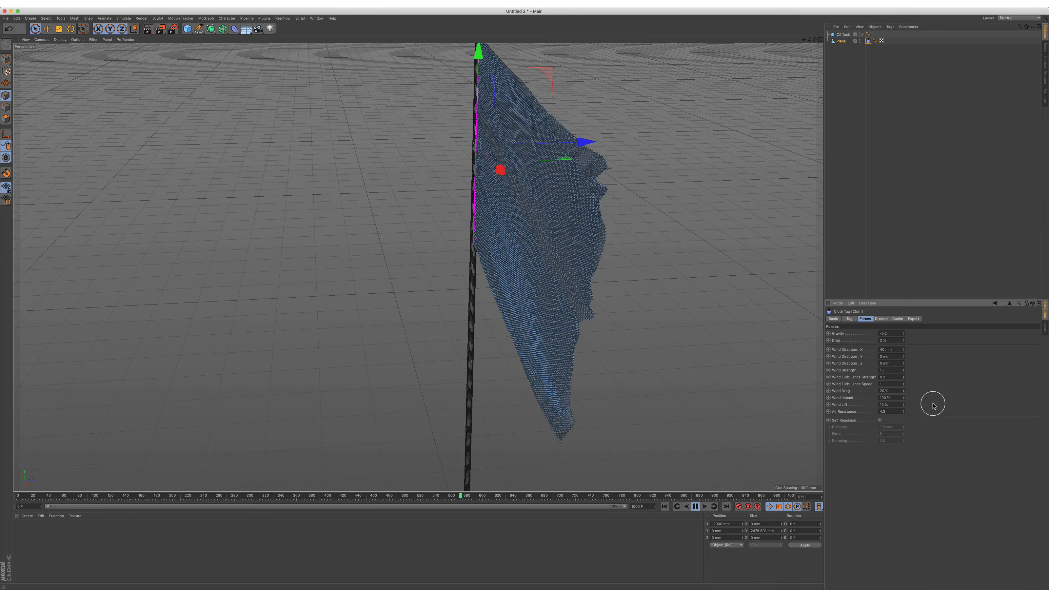
Step: Raise the cloth's wind lift to above 80 % while the simulation is playing
{"action": "left_click_drag", "start_coordinate": [470, 260], "coordinate": [555, 246], "text": "alt"}
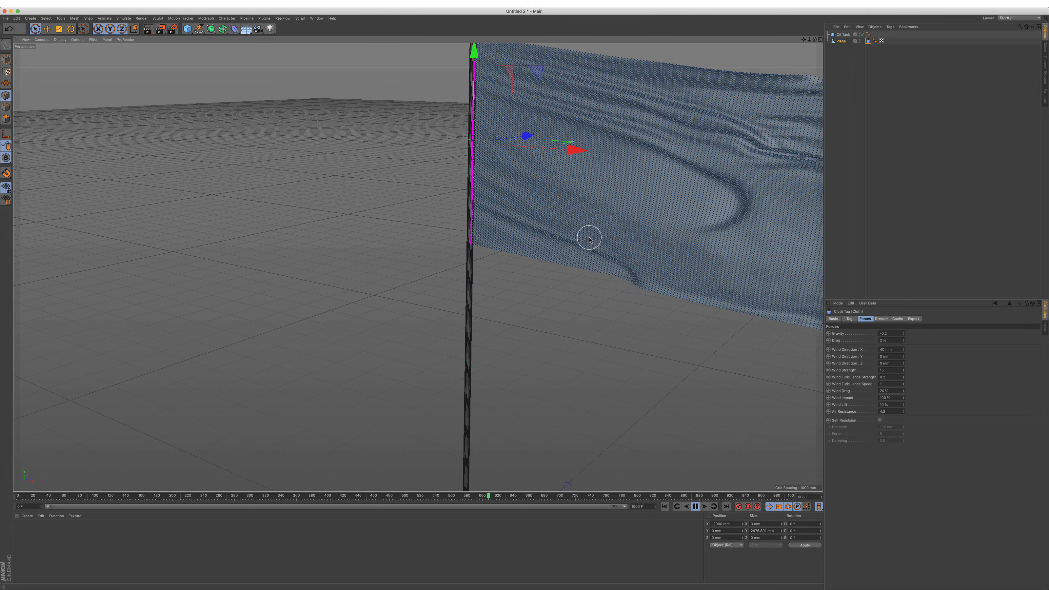
{"action": "left_click_drag", "start_coordinate": [642, 225], "coordinate": [452, 248], "text": "alt"}
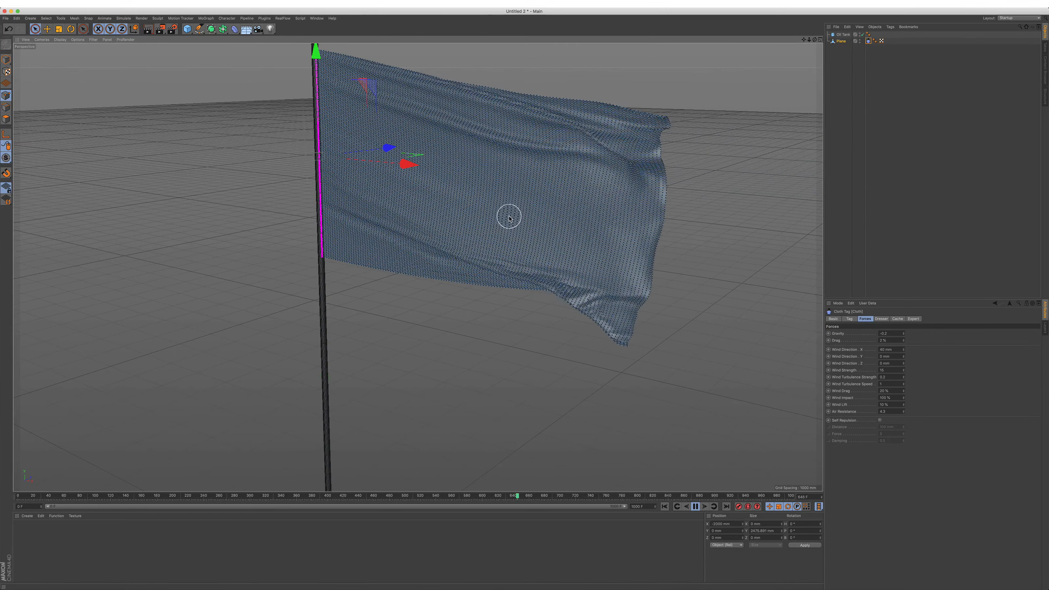
{"action": "left_click_drag", "start_coordinate": [509, 219], "coordinate": [512, 207], "text": "alt"}
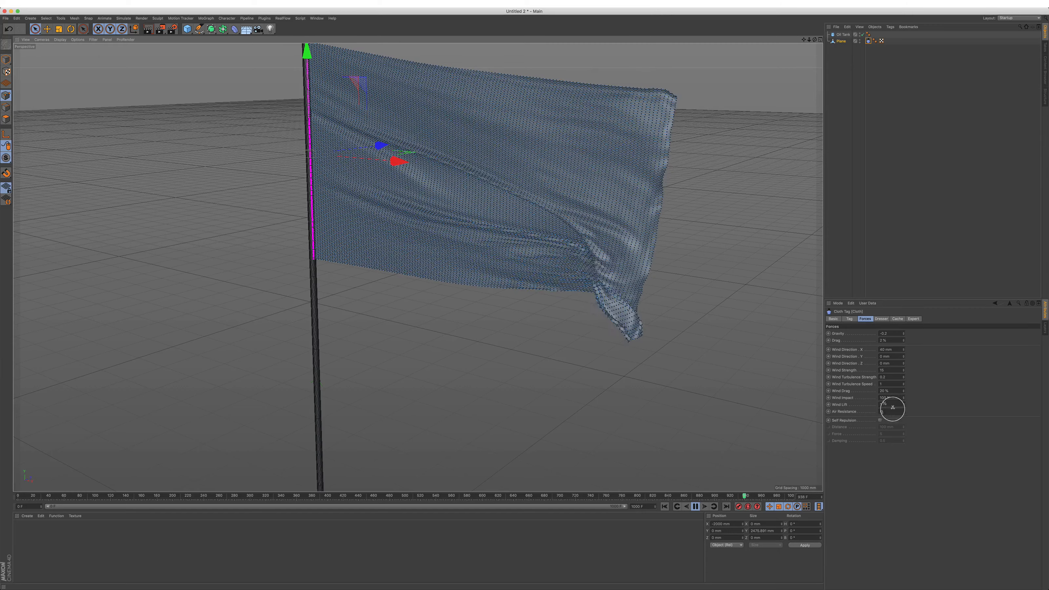
{"action": "left_click_drag", "start_coordinate": [903, 406], "coordinate": [903, 404]}
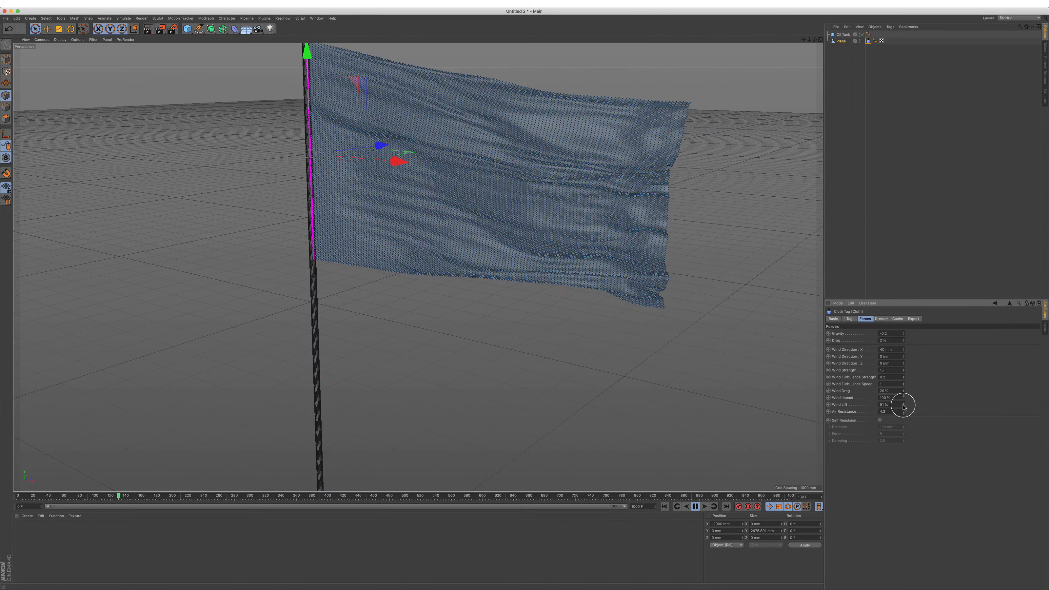
Step: Check the waving flag from the front and stop the simulation
{"action": "left_click_drag", "start_coordinate": [324, 294], "coordinate": [296, 286], "text": "alt"}
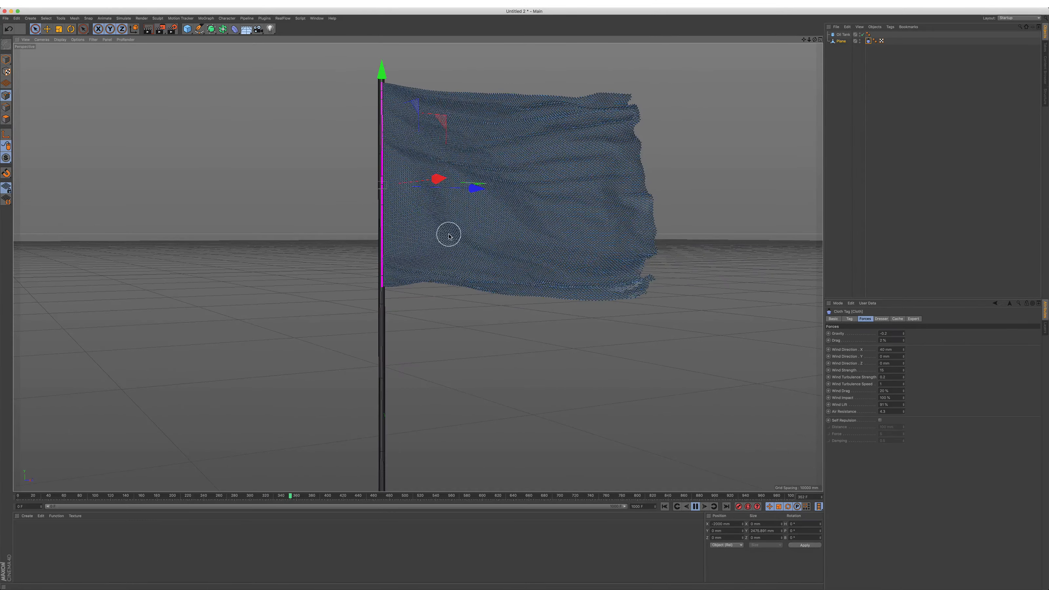
{"action": "left_click_drag", "start_coordinate": [482, 227], "coordinate": [485, 217], "text": "alt"}
{"action": "right_click_drag", "start_coordinate": [485, 216], "coordinate": [487, 207], "text": "alt"}
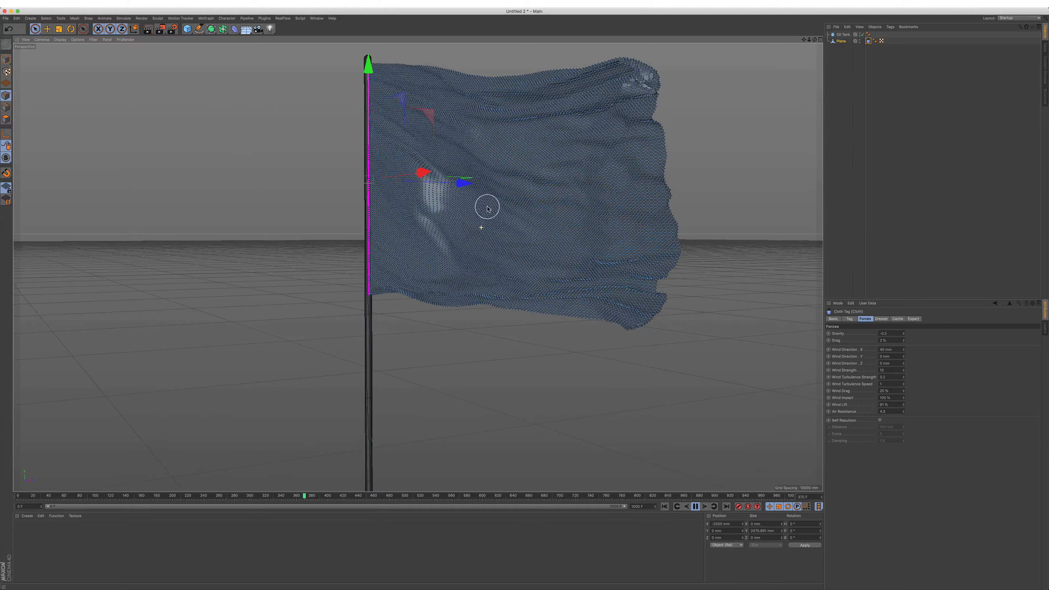
{"action": "middle_click_drag", "start_coordinate": [494, 209], "coordinate": [485, 236], "text": "alt"}
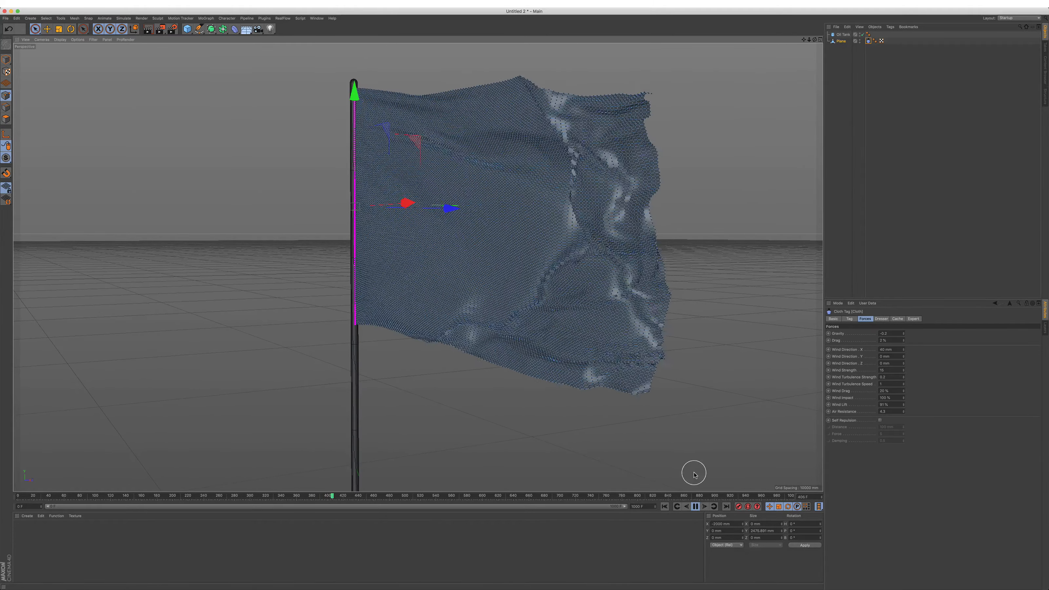
{"action": "left_click", "coordinate": [695, 508]}
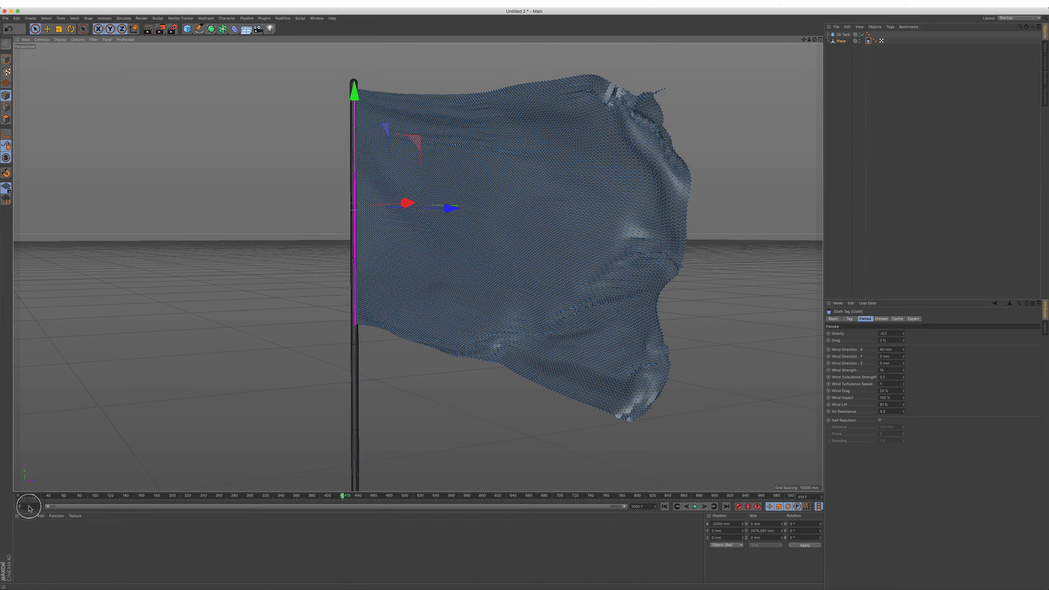
Step: Create a new material and open its color channel in the Material Editor
{"action": "left_click", "coordinate": [27, 516]}
{"action": "left_click", "coordinate": [41, 533]}
{"action": "left_click", "coordinate": [26, 532]}
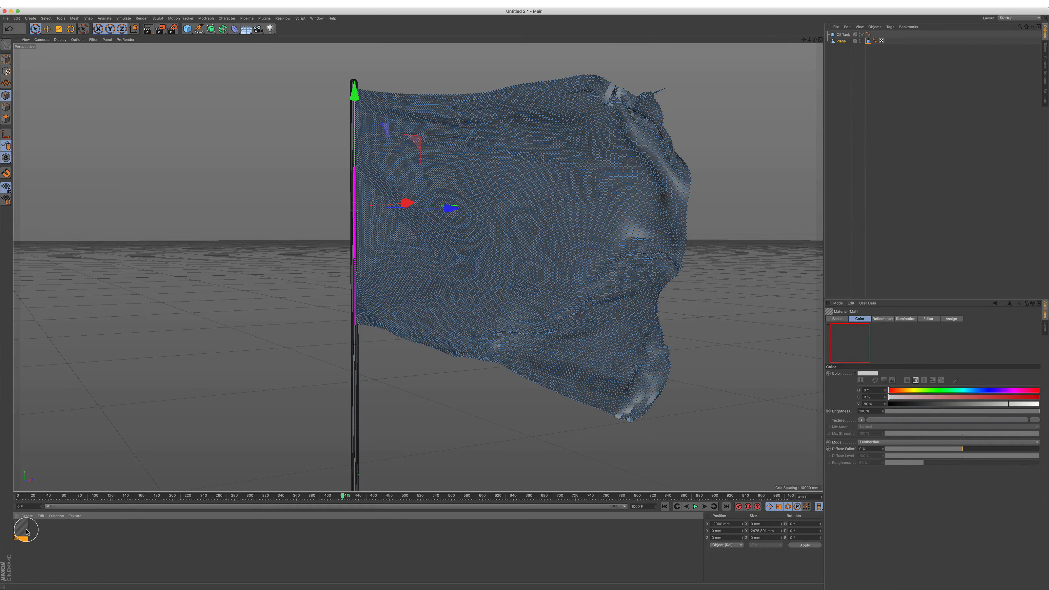
{"action": "double_click", "coordinate": [26, 532]}
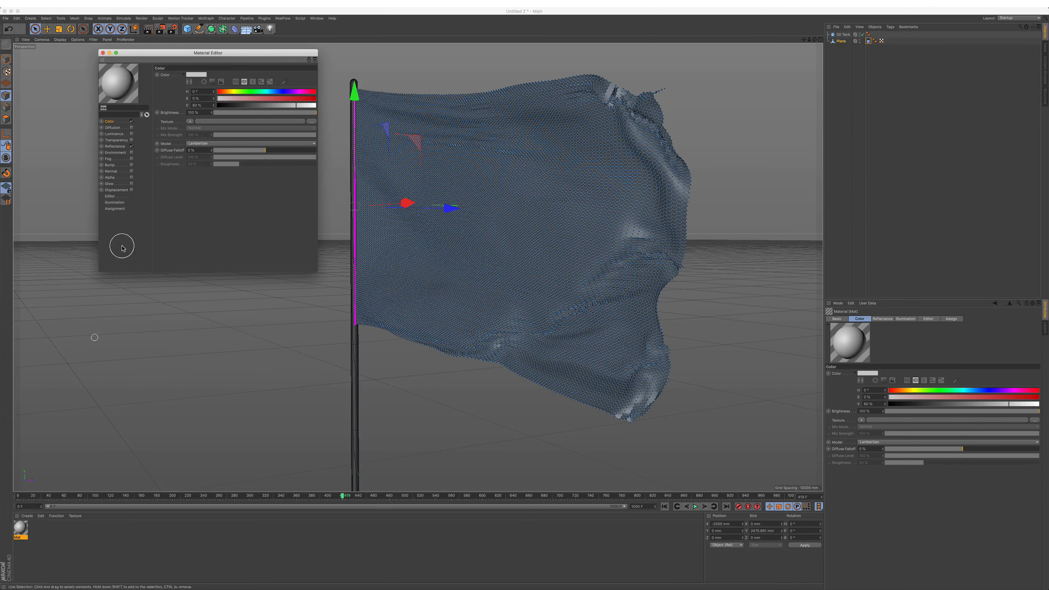
{"action": "left_click", "coordinate": [112, 122]}
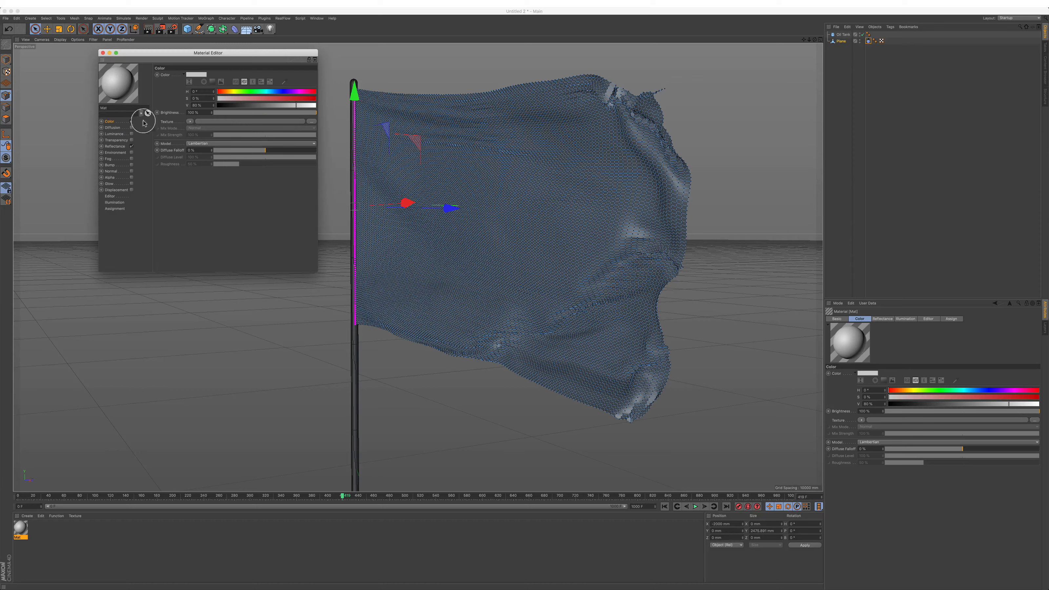
Step: Load Flag-India.jpg from the Desktop as the material's color texture, without copying it to the project location
{"action": "left_click", "coordinate": [189, 122]}
{"action": "left_click", "coordinate": [327, 156]}
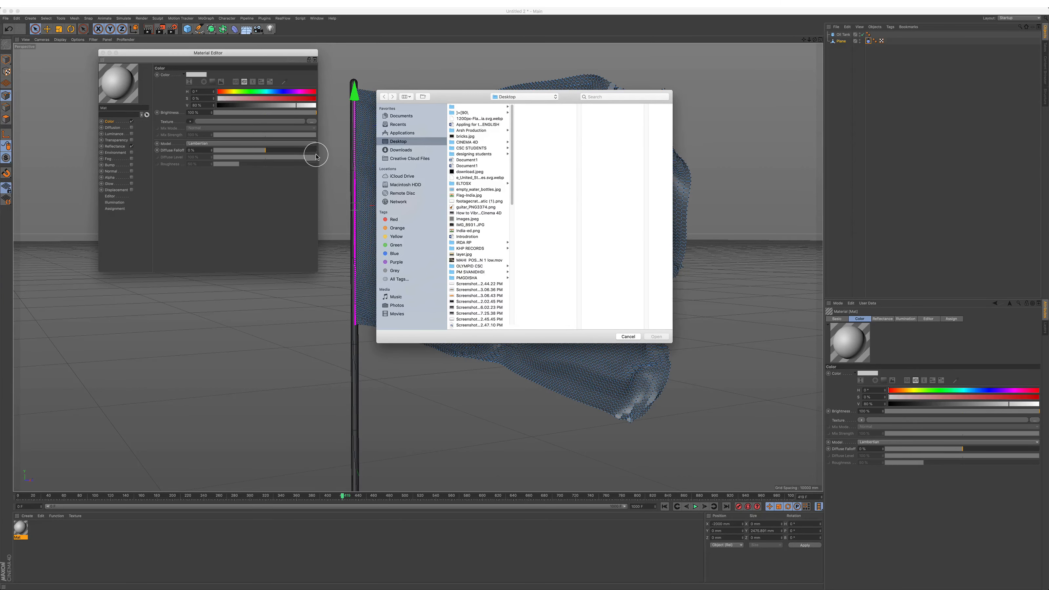
{"action": "left_click", "coordinate": [468, 231]}
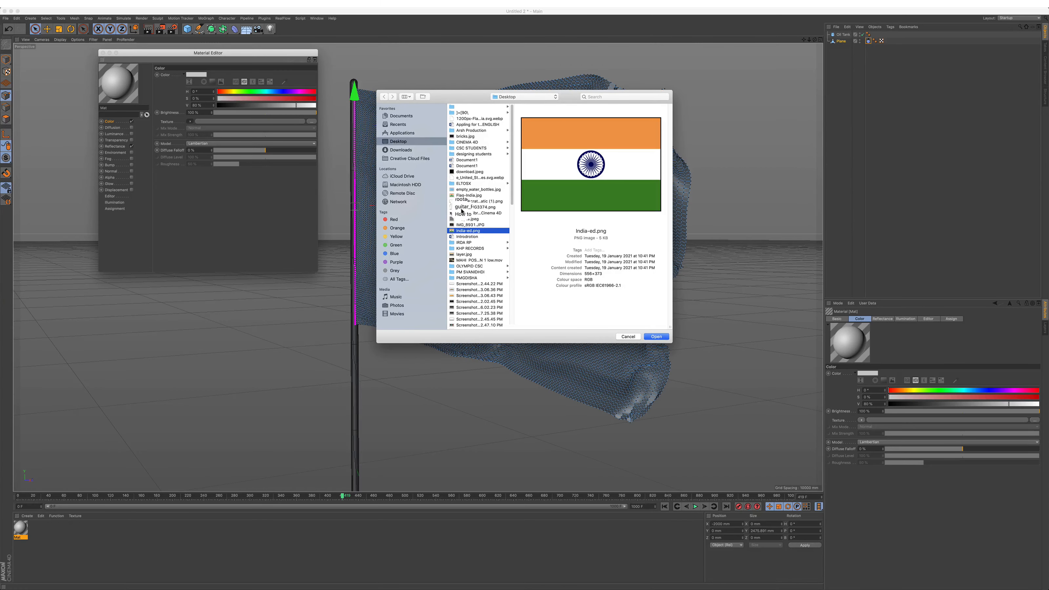
{"action": "left_click", "coordinate": [468, 195]}
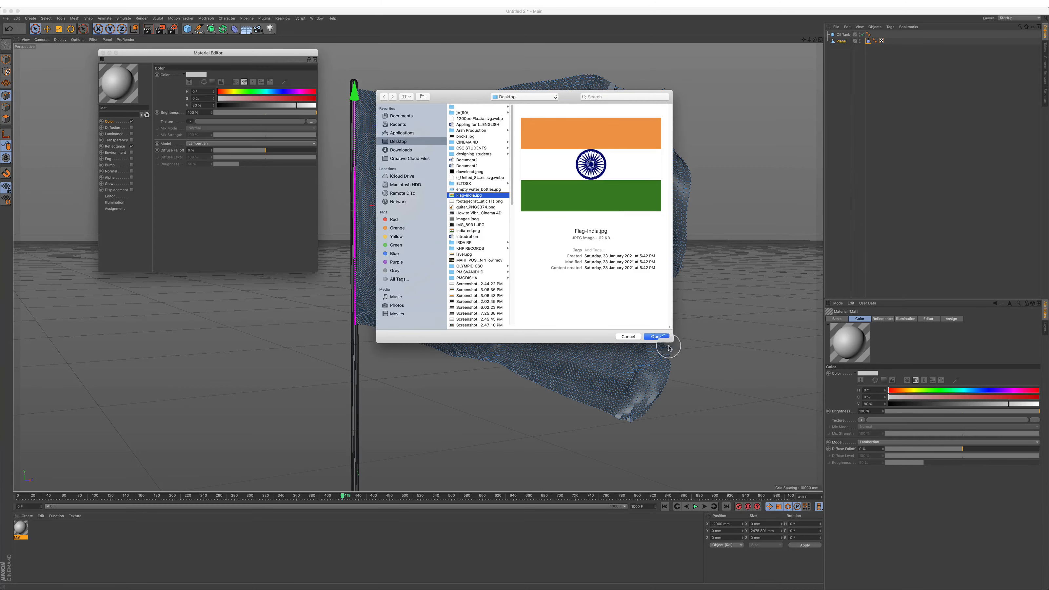
{"action": "left_click", "coordinate": [659, 338]}
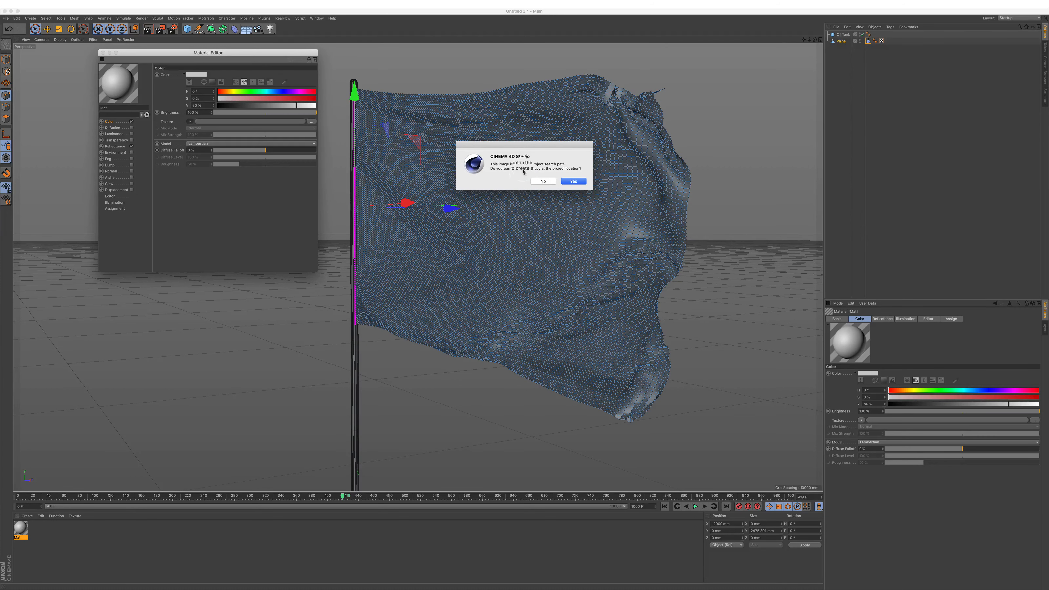
{"action": "left_click", "coordinate": [543, 182]}
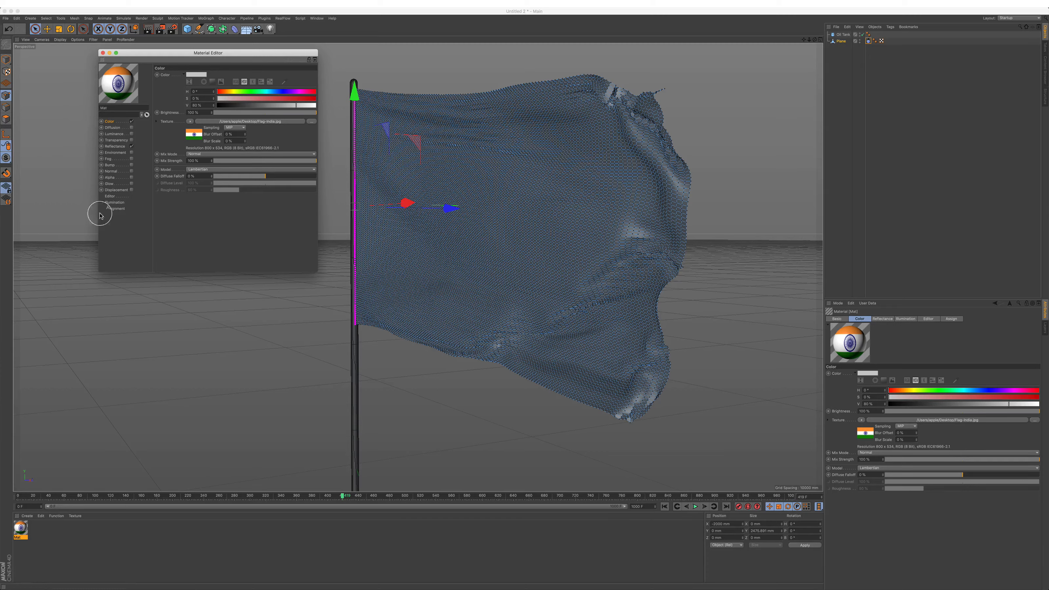
Step: Apply the flag material to the Plane and replay the simulation from the first frame
{"action": "left_click_drag", "start_coordinate": [21, 531], "coordinate": [844, 43]}
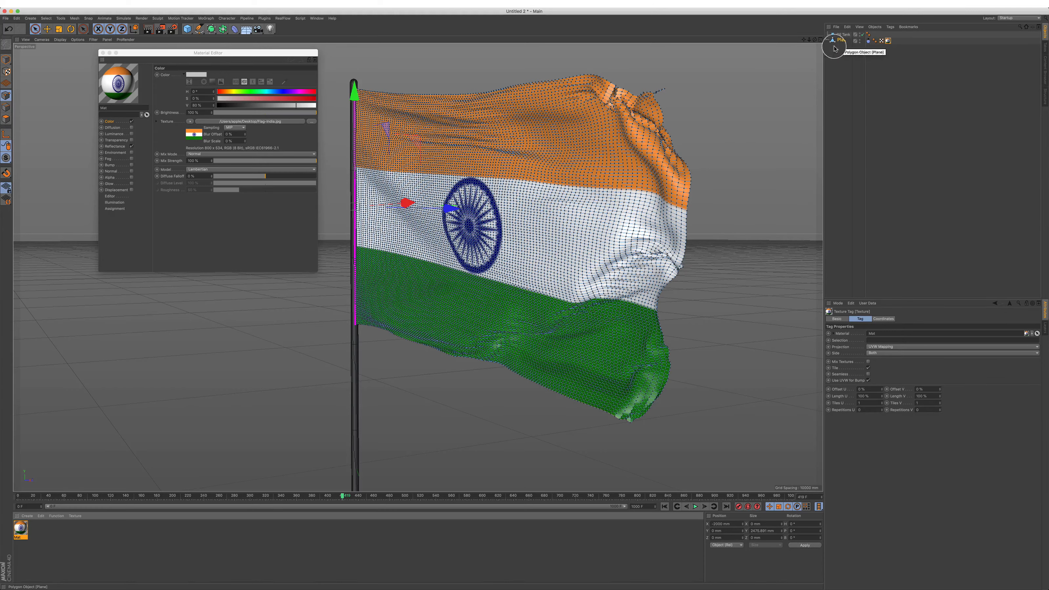
{"action": "left_click", "coordinate": [665, 508]}
{"action": "left_click", "coordinate": [695, 507]}
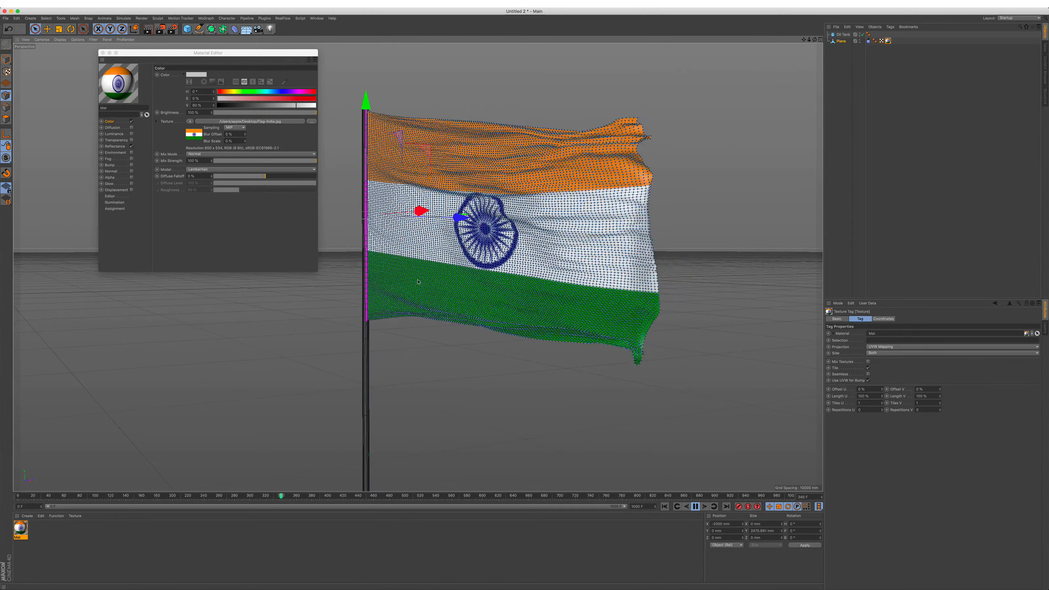
{"action": "left_click", "coordinate": [102, 52]}
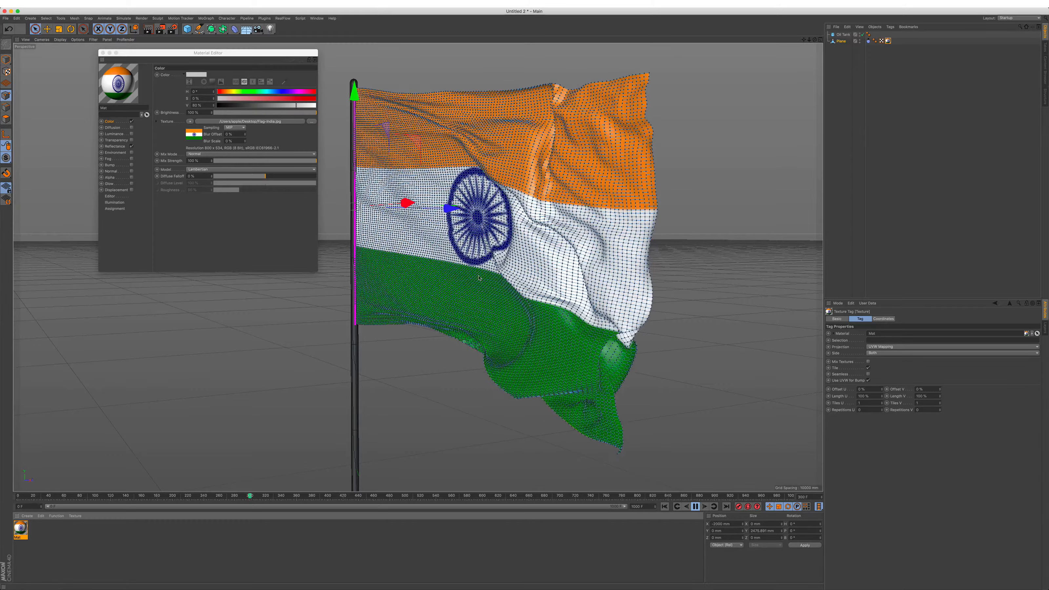
{"action": "mouse_move", "coordinate": [466, 315]}
{"action": "left_mouse_down", "text": "alt"}
{"action": "mouse_move", "coordinate": [474, 309]}
{"action": "mouse_move", "coordinate": [467, 316]}
{"action": "left_mouse_up", "text": "alt"}
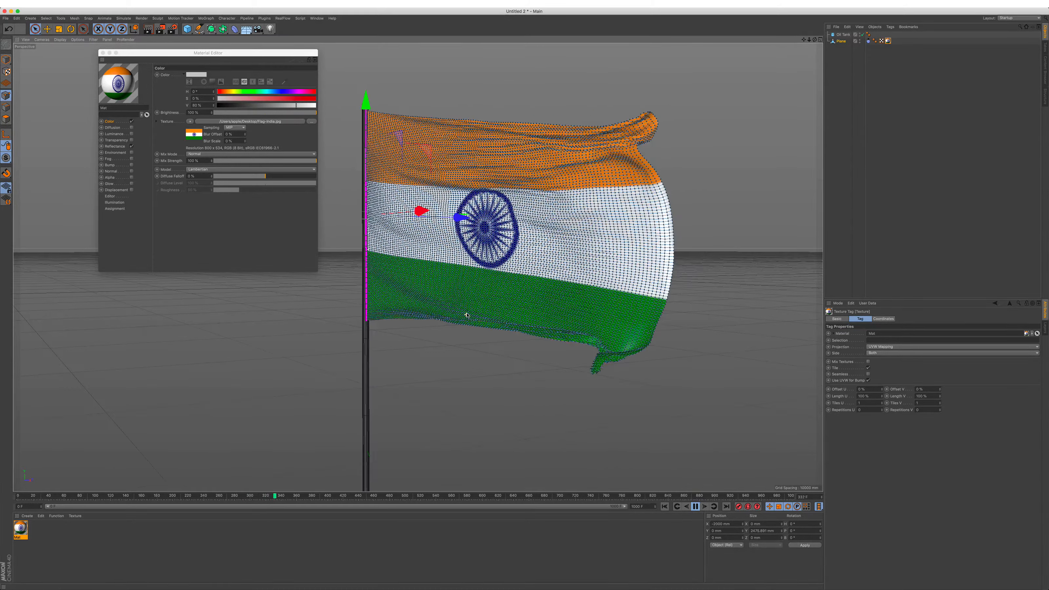